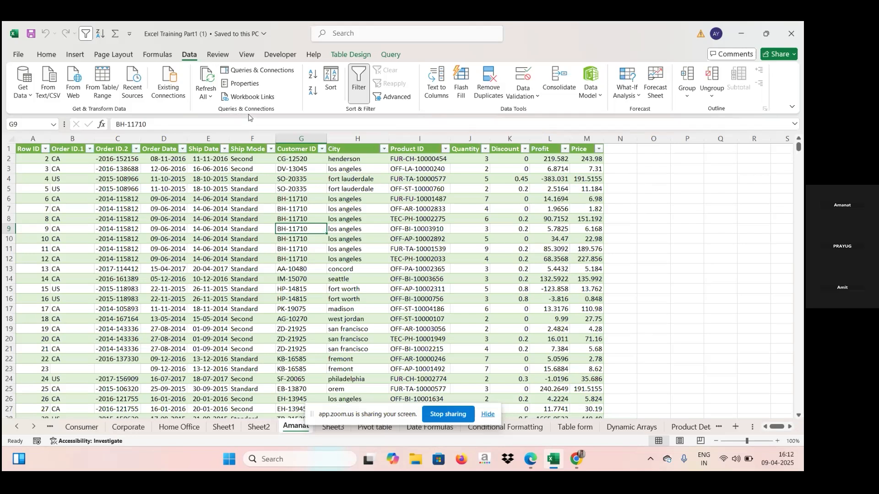
Show the workbook's queries and connections and open the Data query in the Power Query Editor.
{"action": "left_click", "coordinate": [259, 72]}
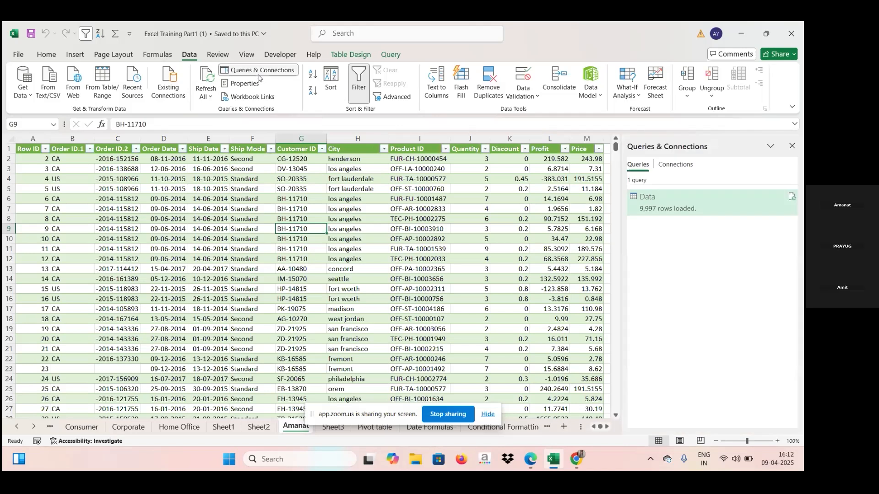
{"action": "left_click", "coordinate": [259, 72]}
{"action": "left_click", "coordinate": [259, 75]}
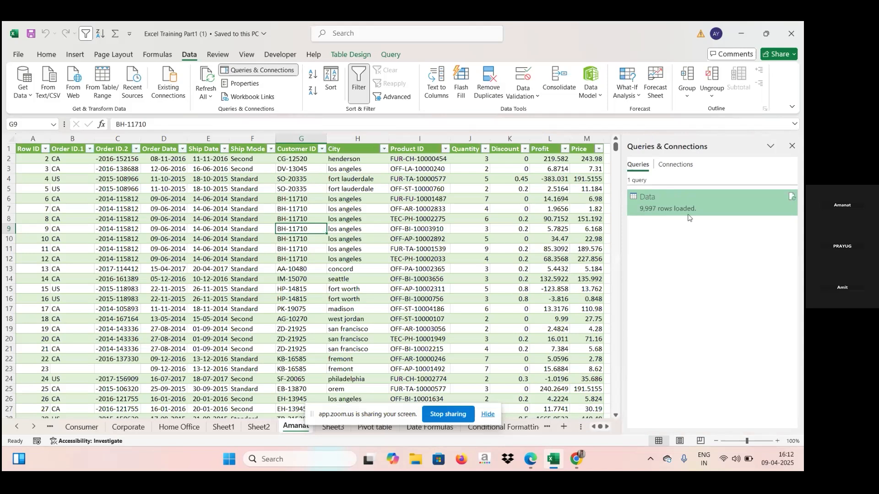
{"action": "mouse_move", "coordinate": [663, 197]}
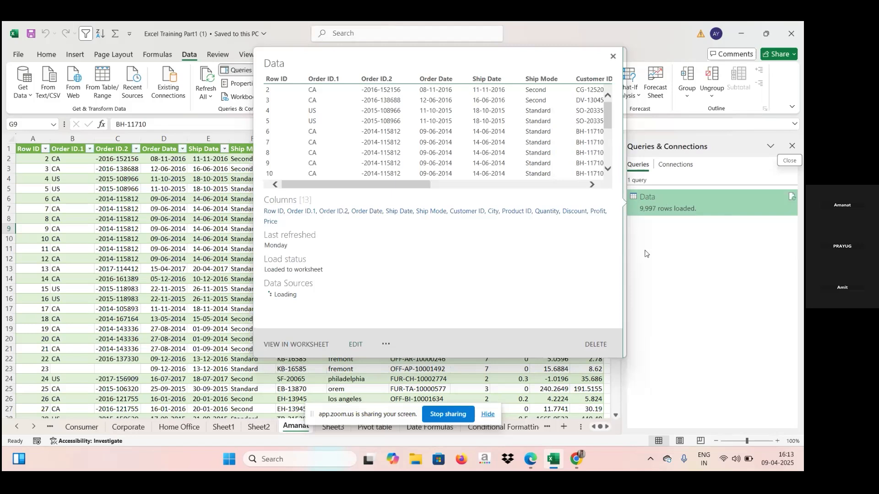
{"action": "left_click", "coordinate": [656, 213]}
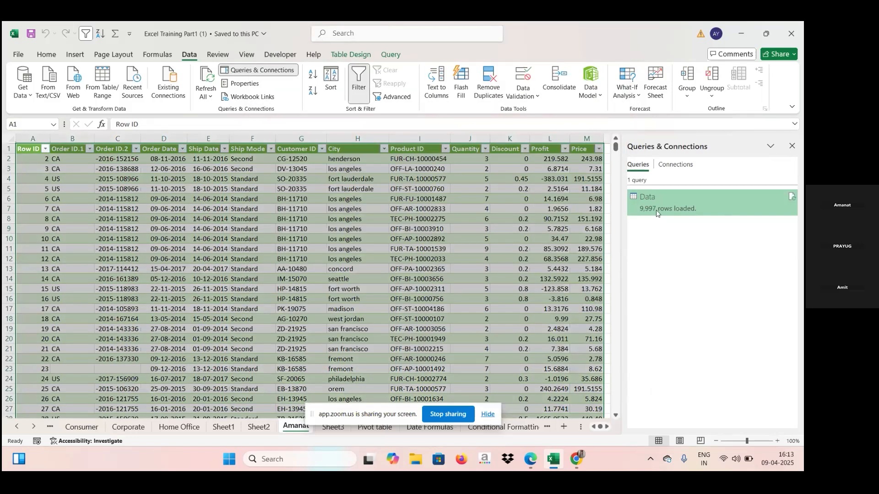
{"action": "double_click", "coordinate": [656, 213]}
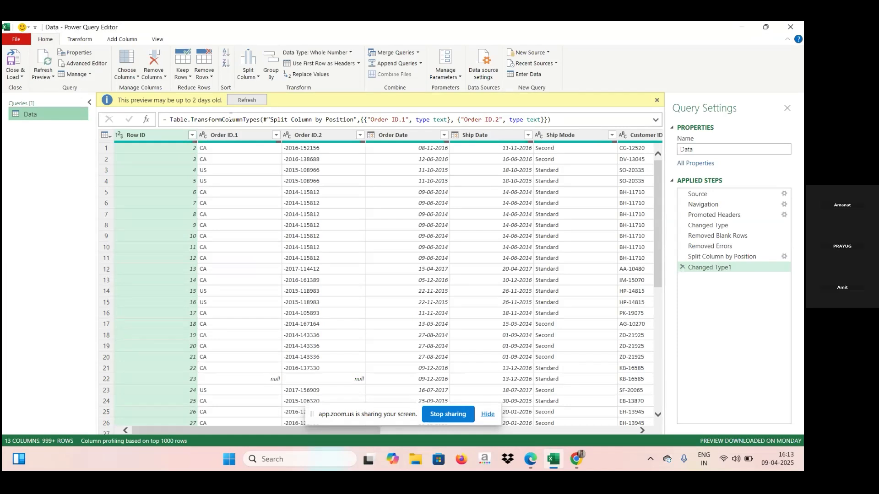
Refresh the Data query's outdated preview and close and load the query back to the worksheet.
{"action": "left_click", "coordinate": [254, 104]}
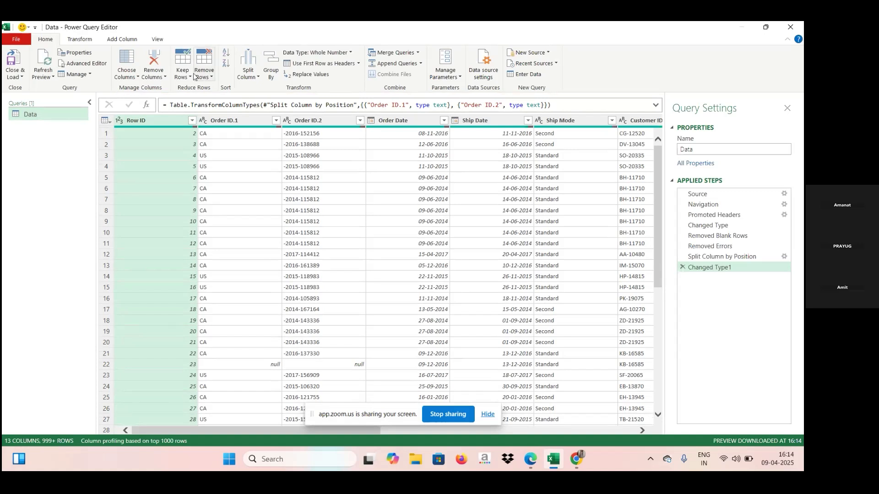
{"action": "left_click", "coordinate": [13, 77]}
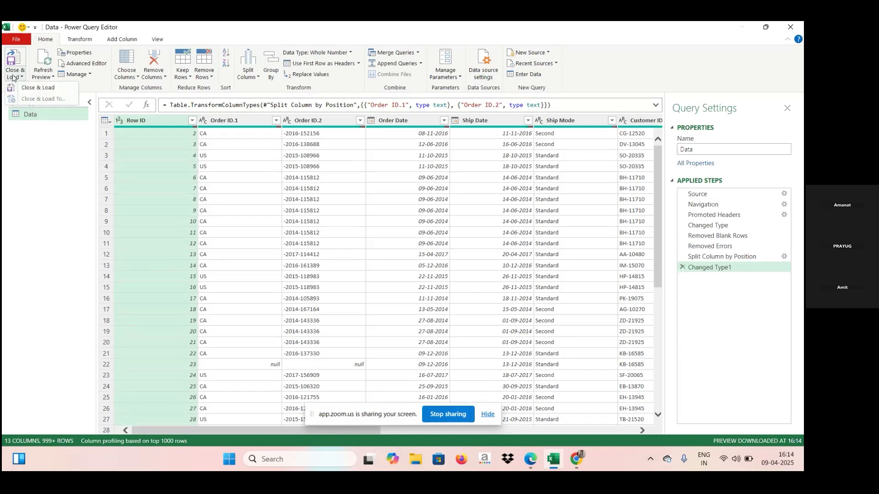
{"action": "left_click", "coordinate": [38, 89]}
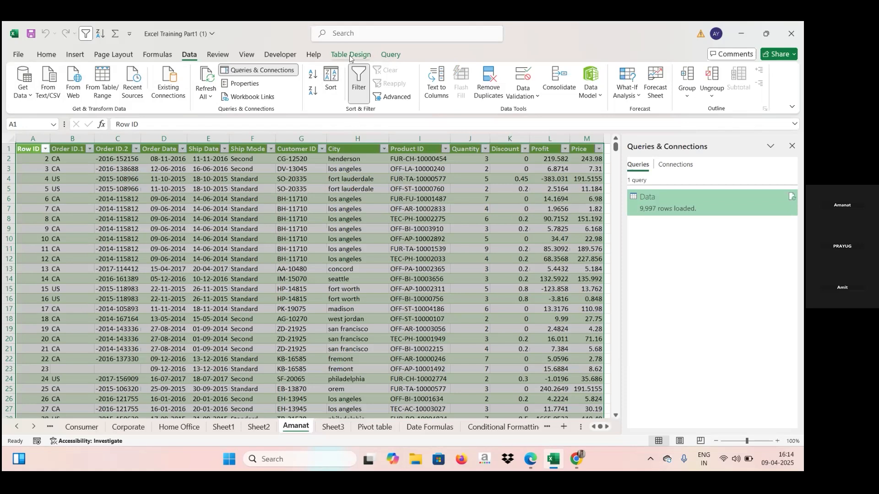
Reopen the Data query for editing and select the Order Date column.
{"action": "left_click", "coordinate": [390, 54]}
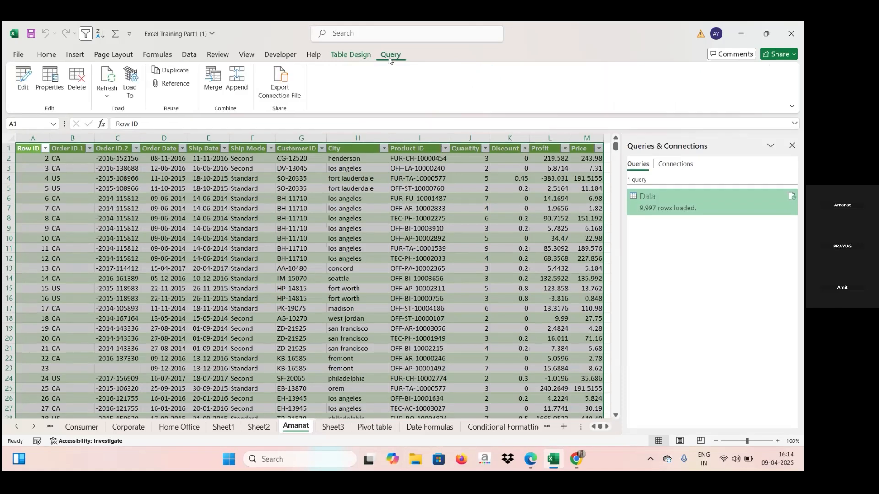
{"action": "left_click", "coordinate": [18, 92]}
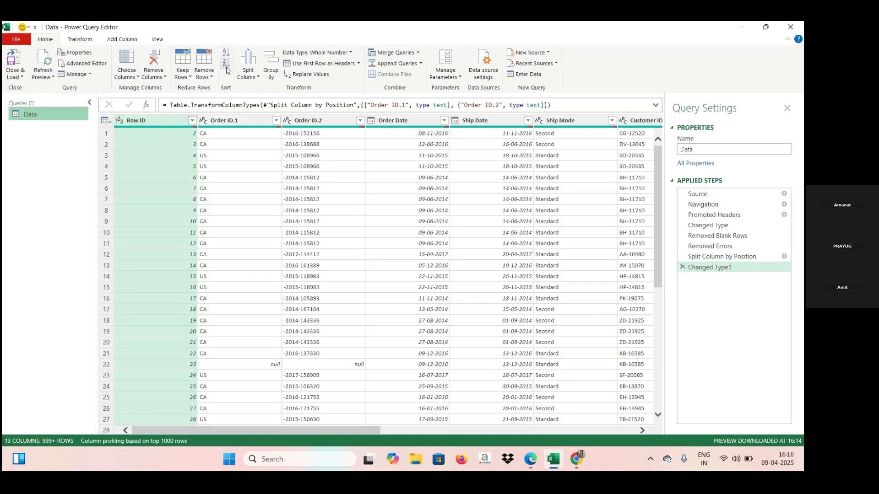
{"action": "left_click", "coordinate": [320, 123]}
{"action": "left_click", "coordinate": [425, 120]}
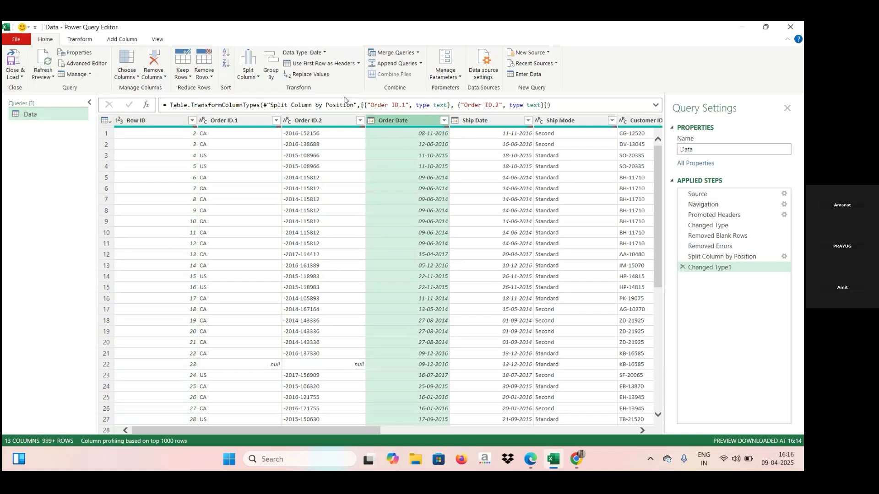
Review the Split Column settings by number of characters, including the advanced options, and by positions, without applying a split.
{"action": "left_click", "coordinate": [256, 77]}
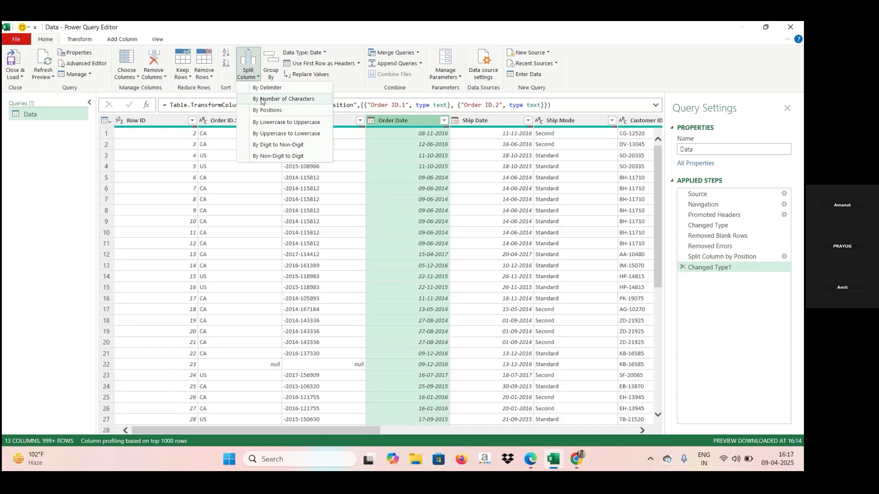
{"action": "left_click", "coordinate": [262, 99]}
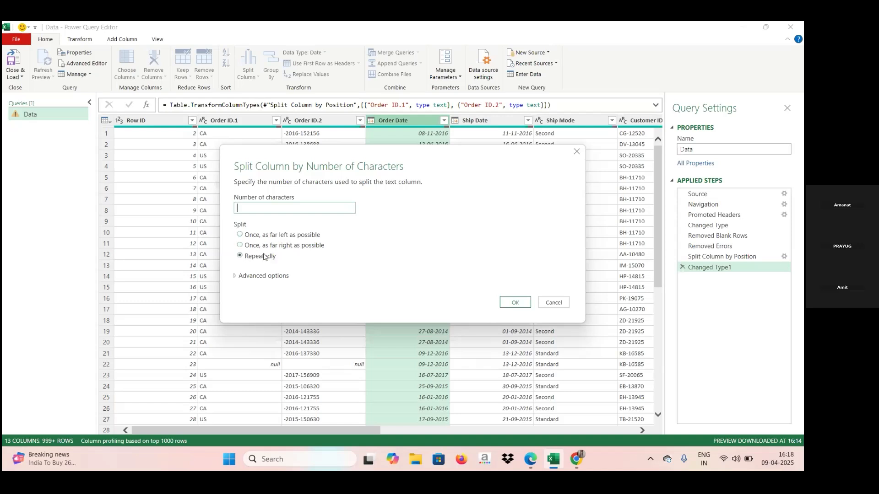
{"action": "left_click", "coordinate": [266, 276]}
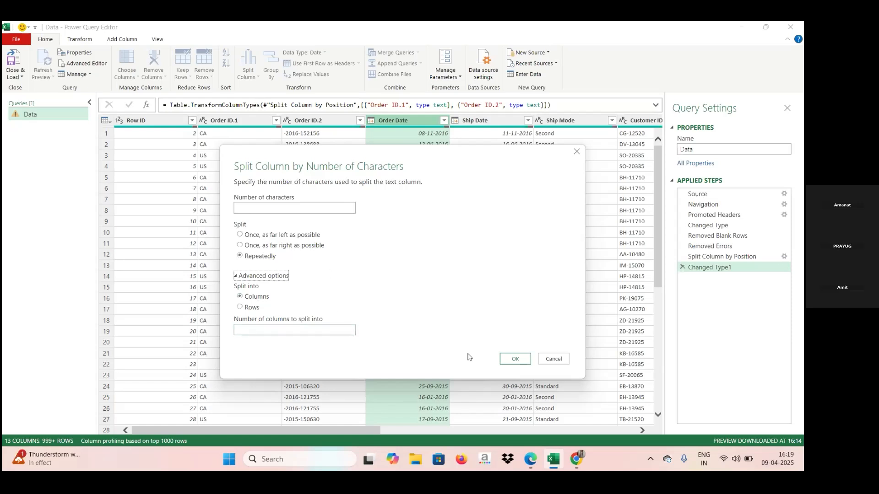
{"action": "left_click", "coordinate": [558, 361]}
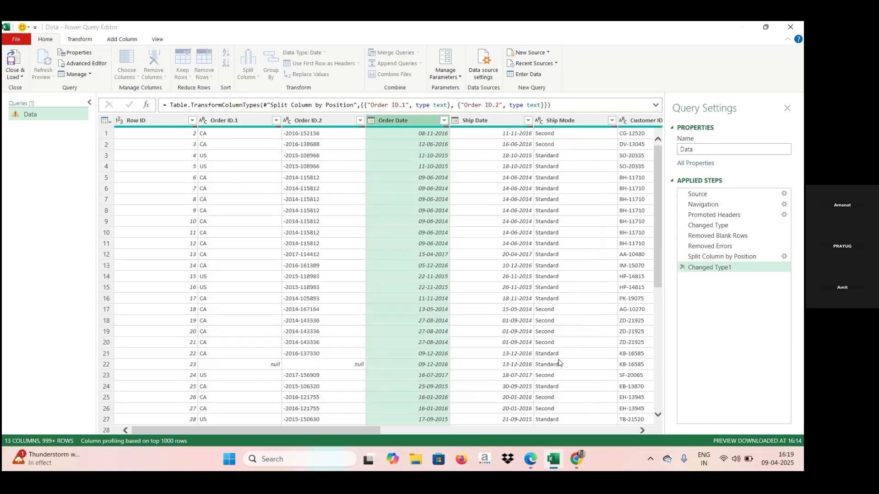
{"action": "left_click", "coordinate": [259, 78]}
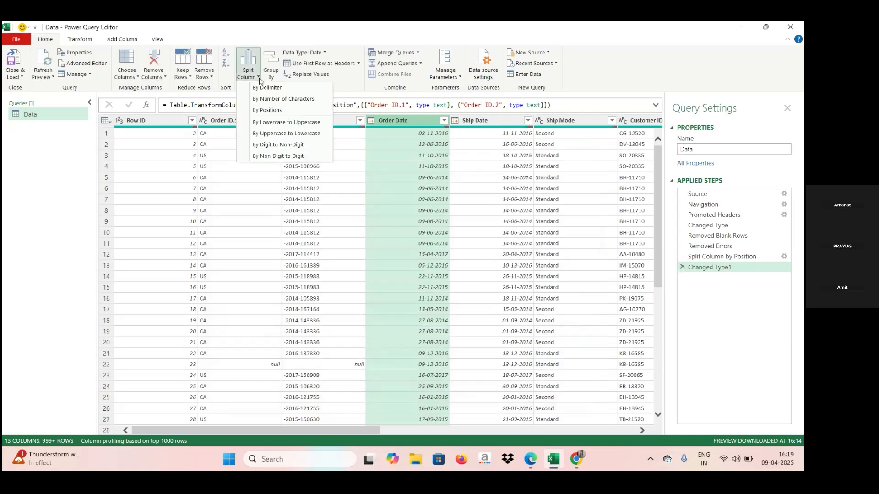
{"action": "left_click", "coordinate": [267, 110]}
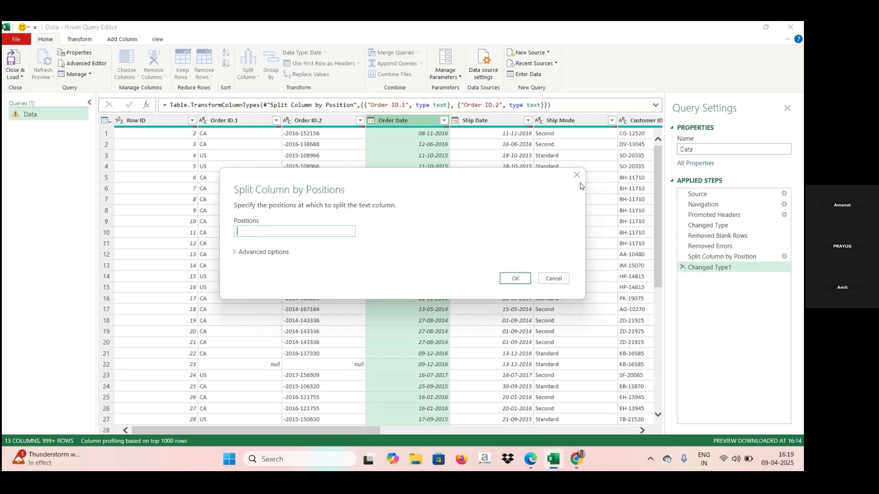
{"action": "left_click", "coordinate": [553, 278]}
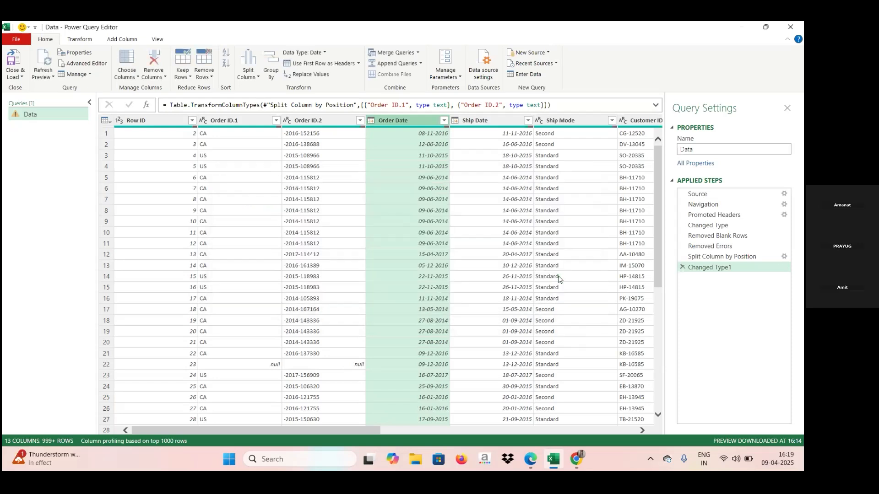
Split the Ship Mode column at each uppercase-to-lowercase transition.
{"action": "left_click", "coordinate": [248, 74]}
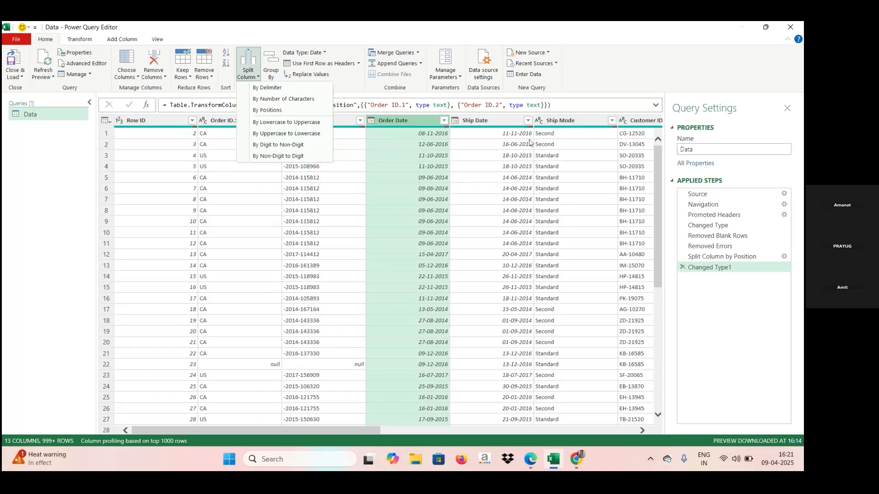
{"action": "left_click", "coordinate": [551, 123]}
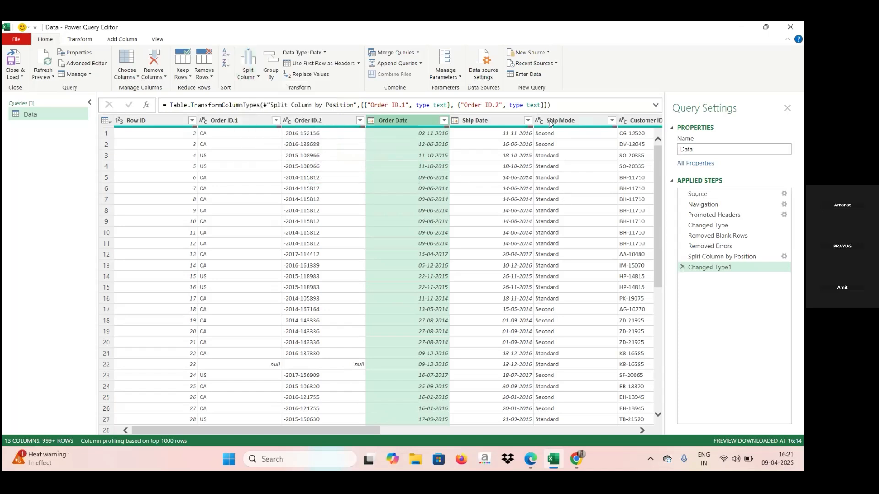
{"action": "left_click", "coordinate": [566, 145]}
{"action": "left_click", "coordinate": [577, 120]}
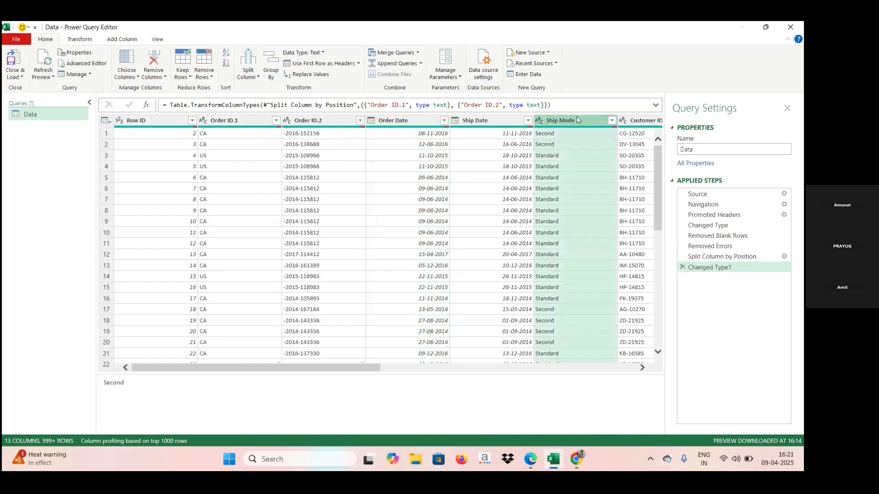
{"action": "left_click", "coordinate": [260, 75]}
{"action": "left_click", "coordinate": [270, 134]}
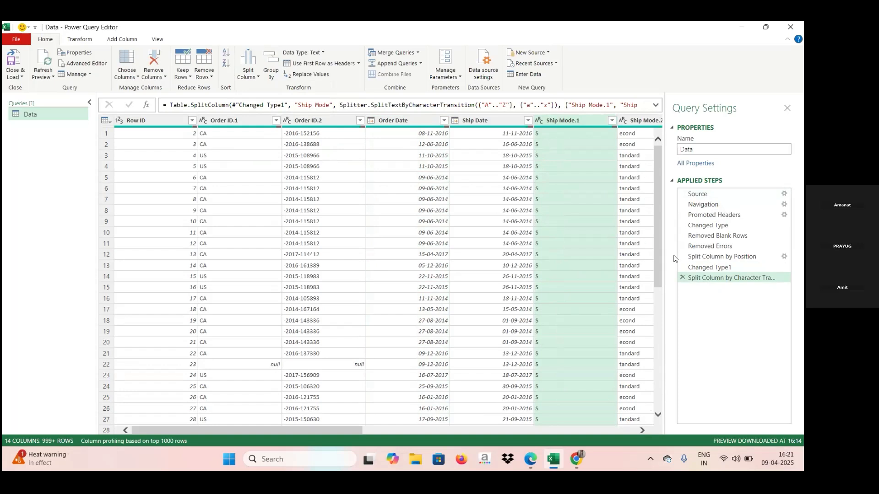
Delete the Ship Mode split, Changed Type1 and Split Column by Position from the query's applied steps.
{"action": "left_click", "coordinate": [682, 278]}
{"action": "left_click", "coordinate": [683, 267]}
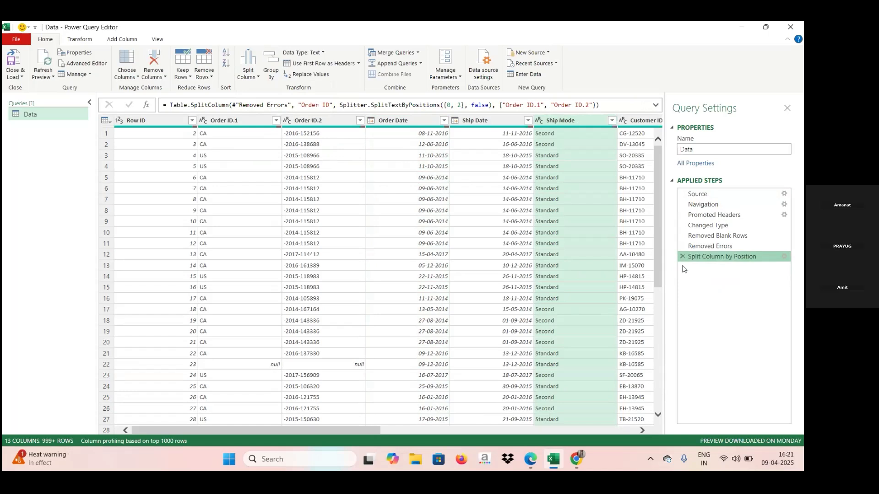
{"action": "left_click", "coordinate": [683, 257]}
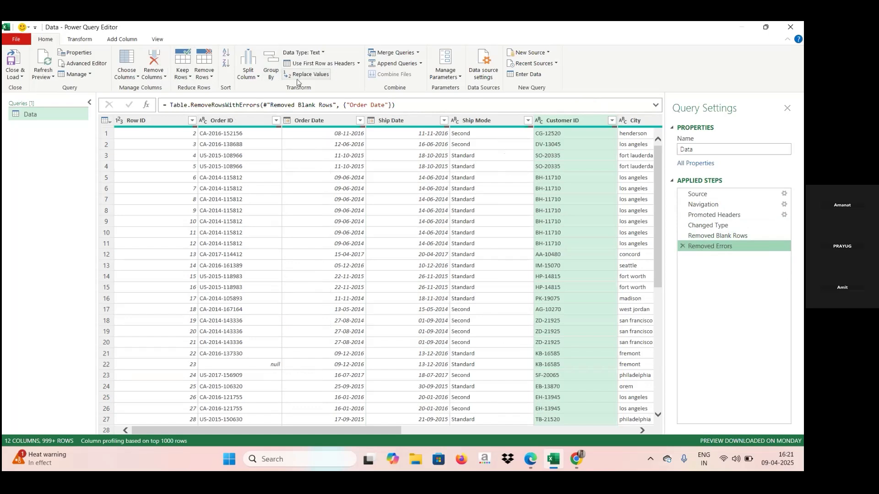
Split the Product ID column at the transition from non-digit to digit.
{"action": "left_click", "coordinate": [259, 79]}
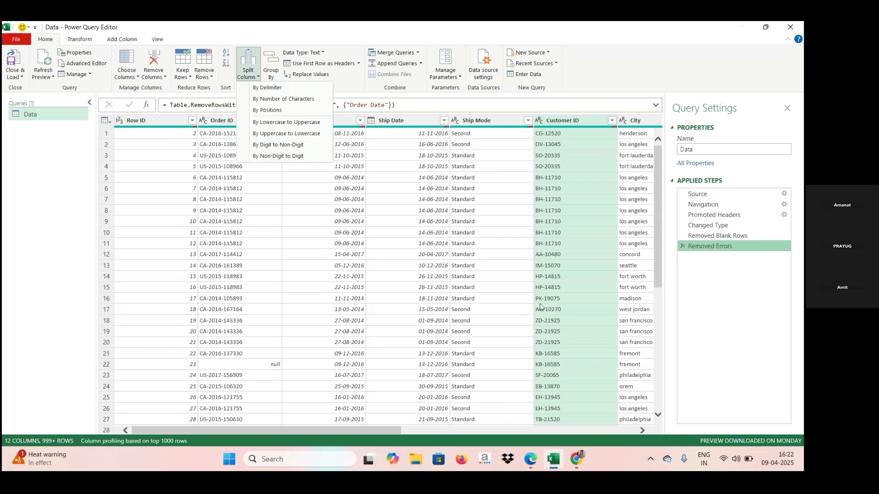
{"action": "left_click", "coordinate": [513, 431]}
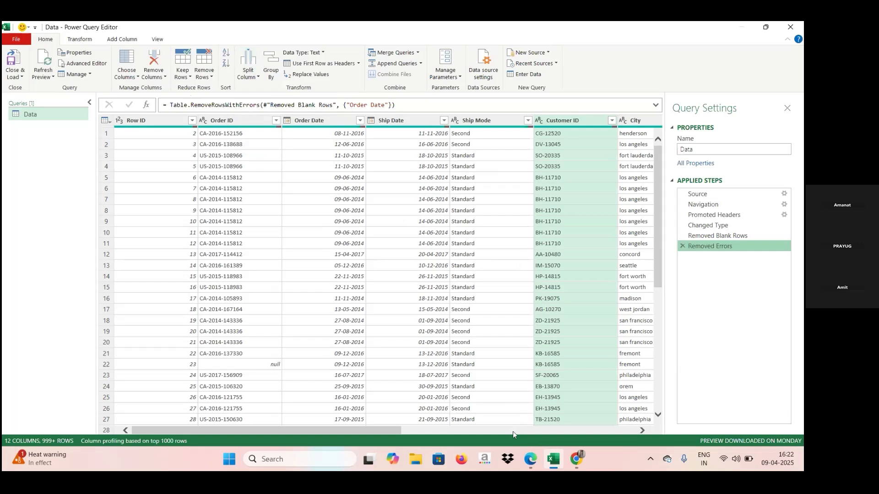
{"action": "left_click", "coordinate": [513, 430]}
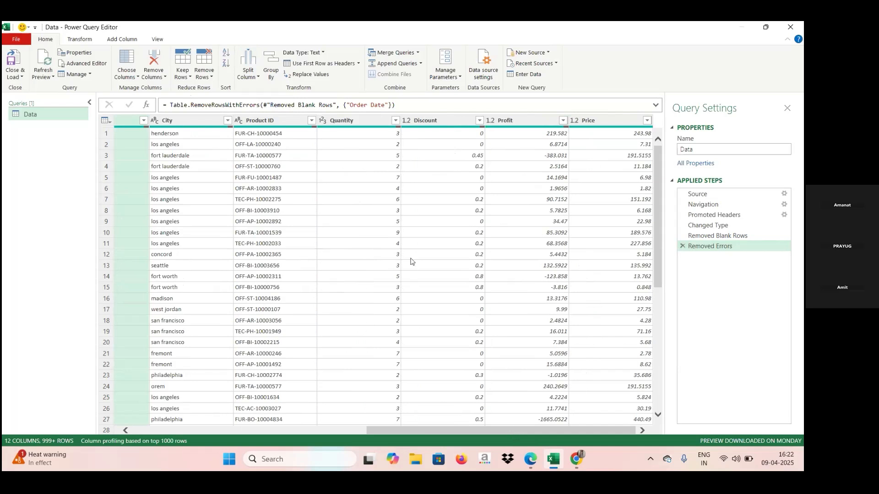
{"action": "left_click", "coordinate": [259, 121]}
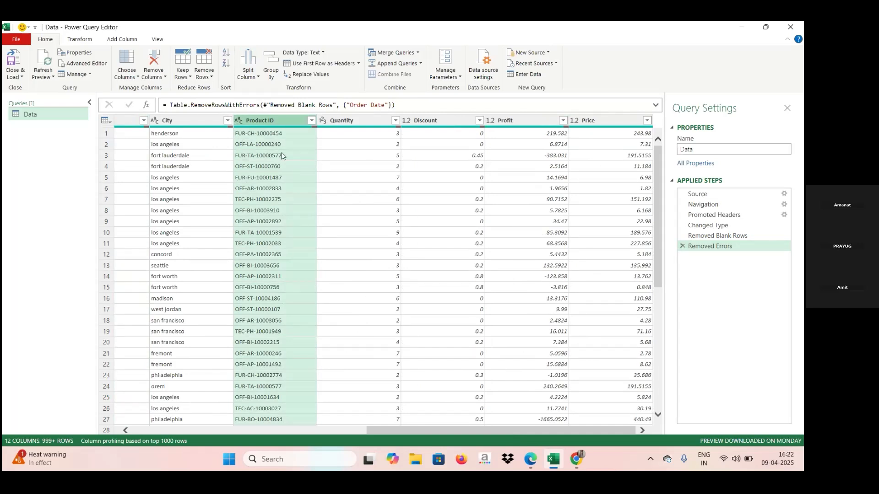
{"action": "left_click", "coordinate": [255, 76]}
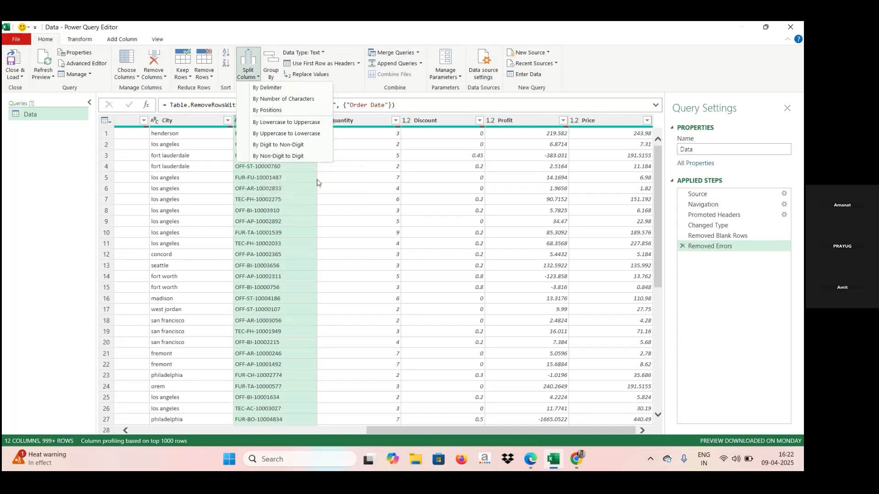
{"action": "left_click", "coordinate": [302, 155]}
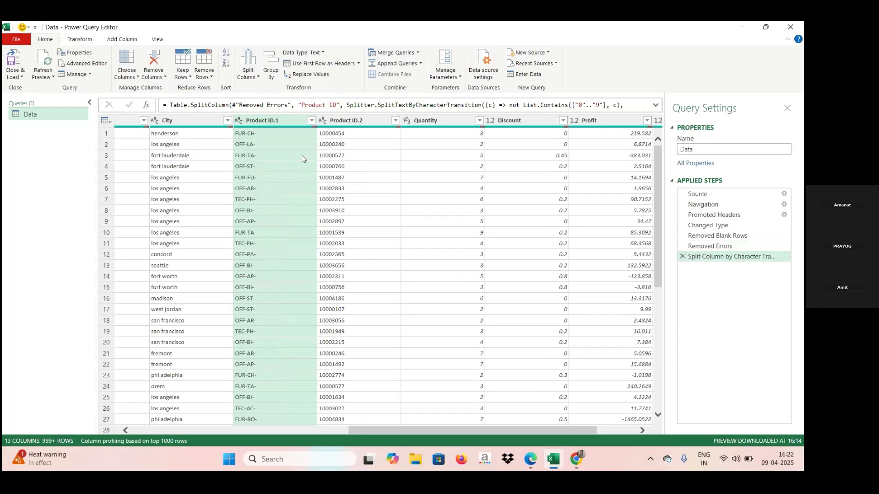
Delete the Product ID split from the query's applied steps.
{"action": "left_click", "coordinate": [301, 155]}
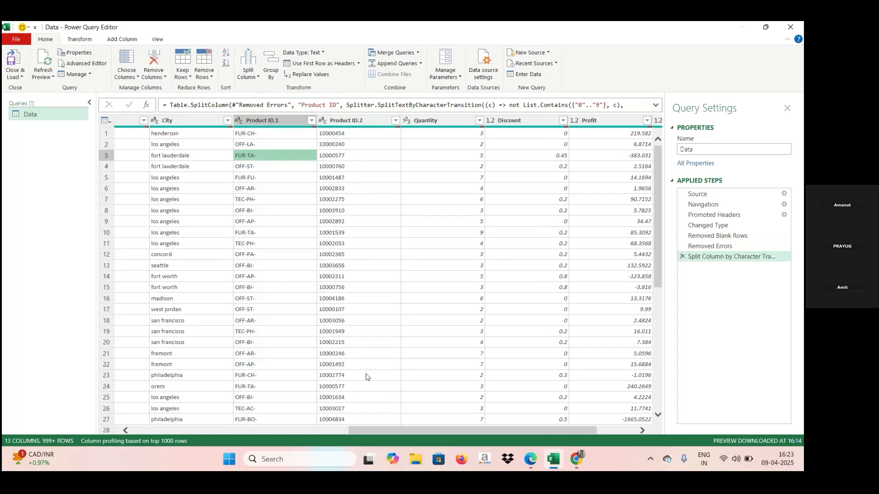
{"action": "left_click", "coordinate": [682, 256]}
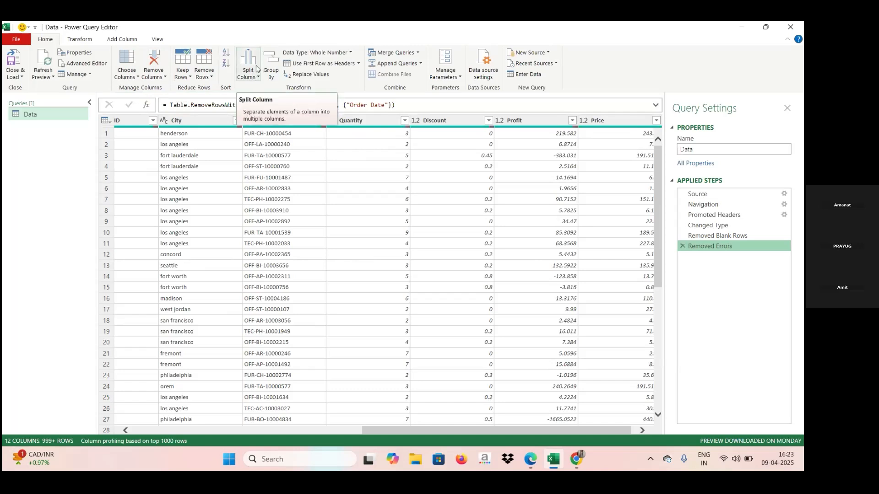
Start a basic Group By on the Data query with City as the grouping column.
{"action": "left_click", "coordinate": [257, 78]}
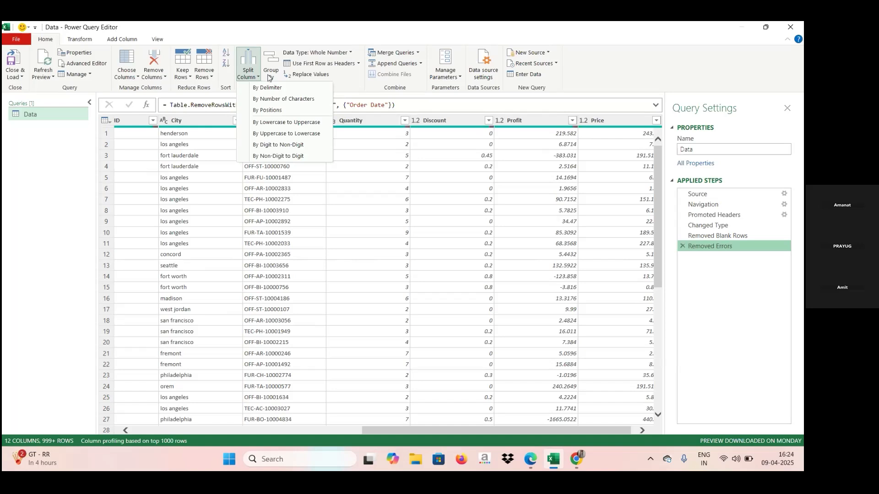
{"action": "left_click", "coordinate": [270, 75]}
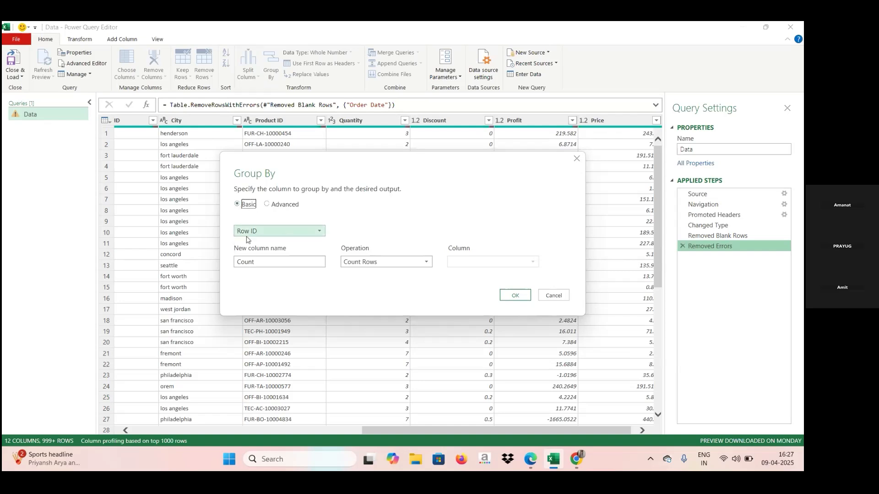
{"action": "left_click", "coordinate": [320, 232]}
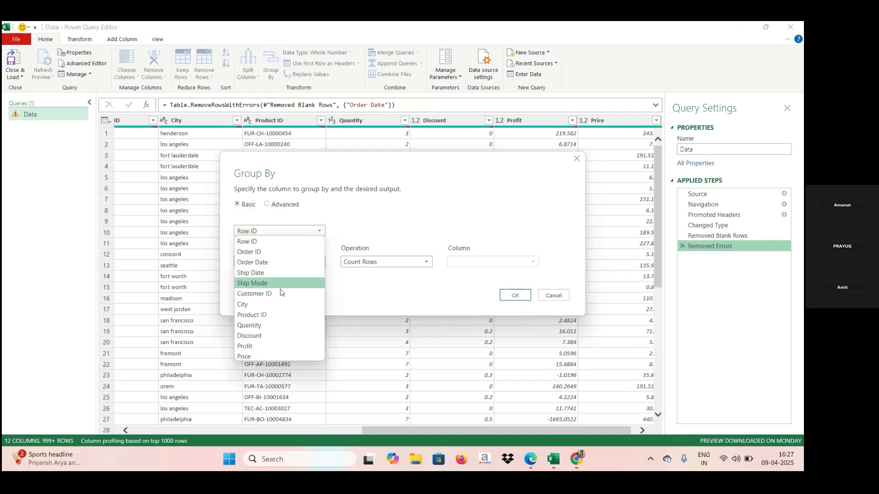
{"action": "left_click", "coordinate": [269, 304]}
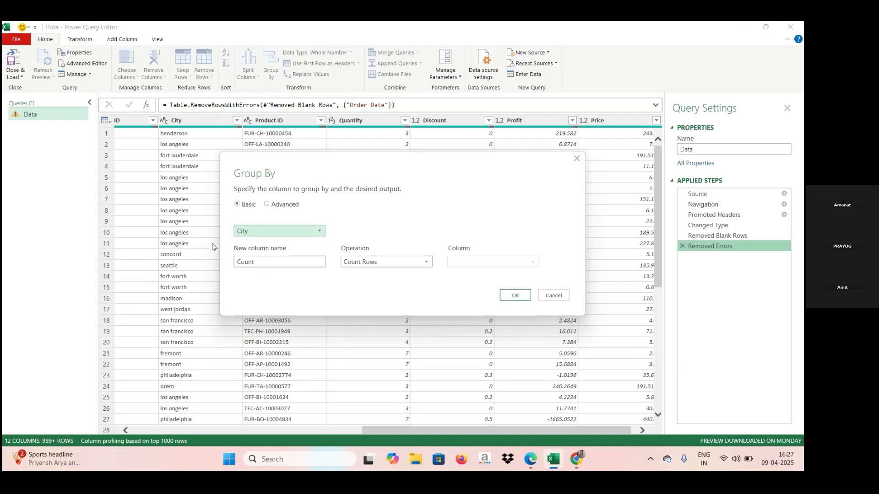
Switch to the Zoom meeting in the browser and mute the microphone.
{"action": "mouse_move", "coordinate": [537, 462]}
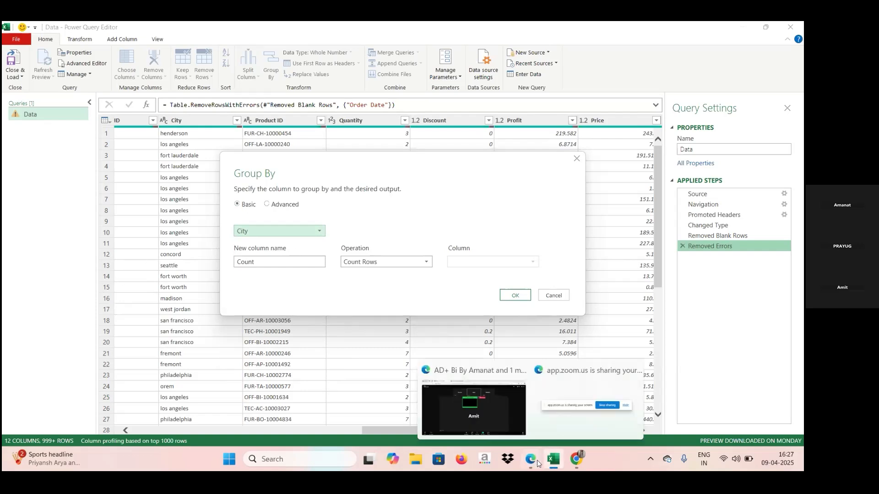
{"action": "left_click", "coordinate": [472, 403]}
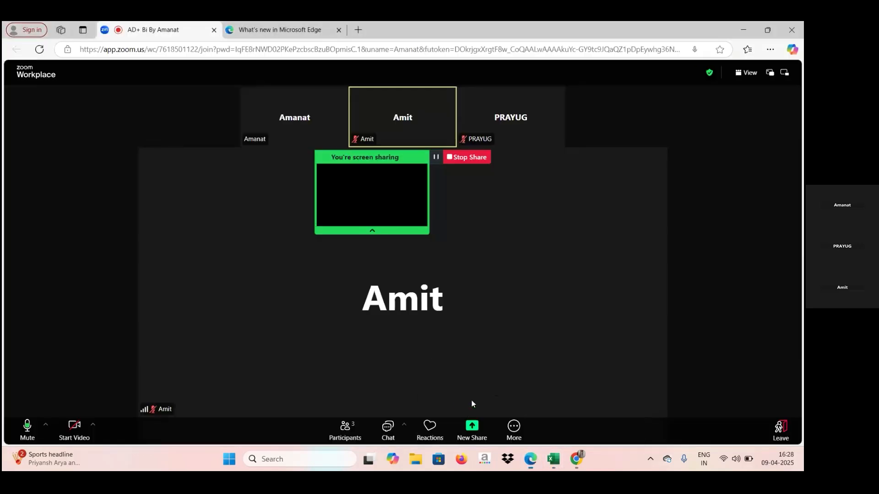
{"action": "left_click", "coordinate": [28, 432]}
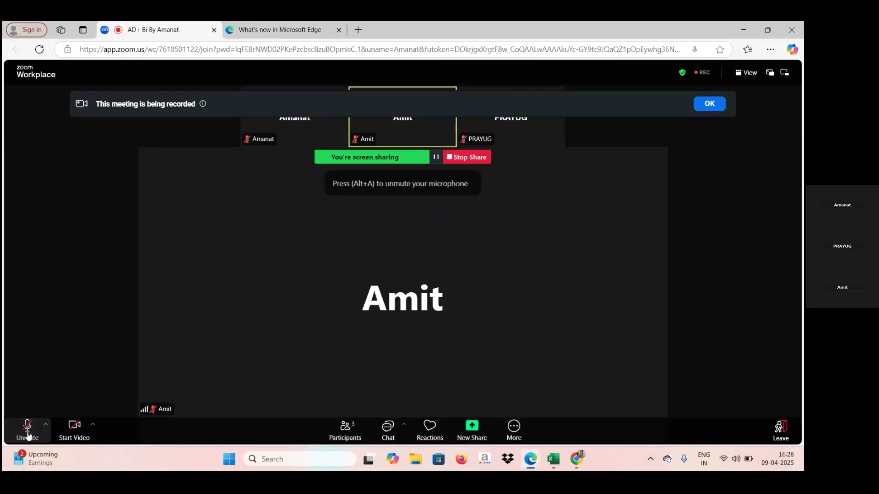
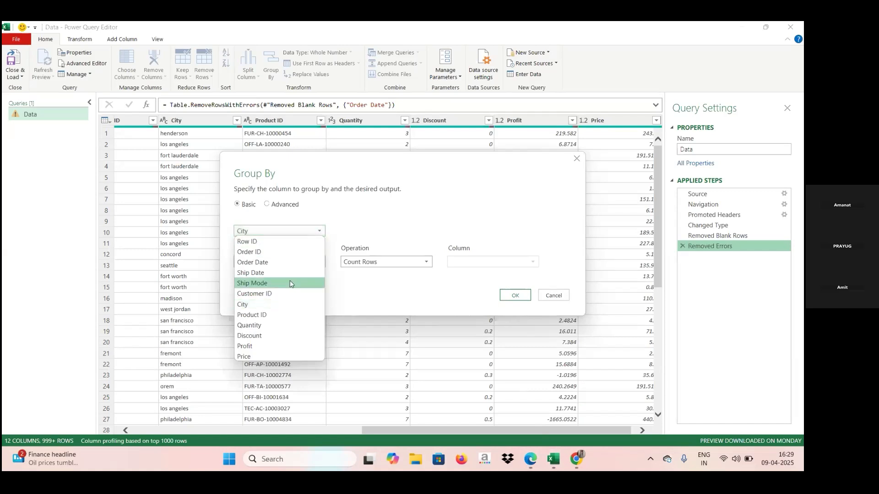
Set the Group By column to Ship Mode and name the new column Total qty.
{"action": "left_click", "coordinate": [263, 284]}
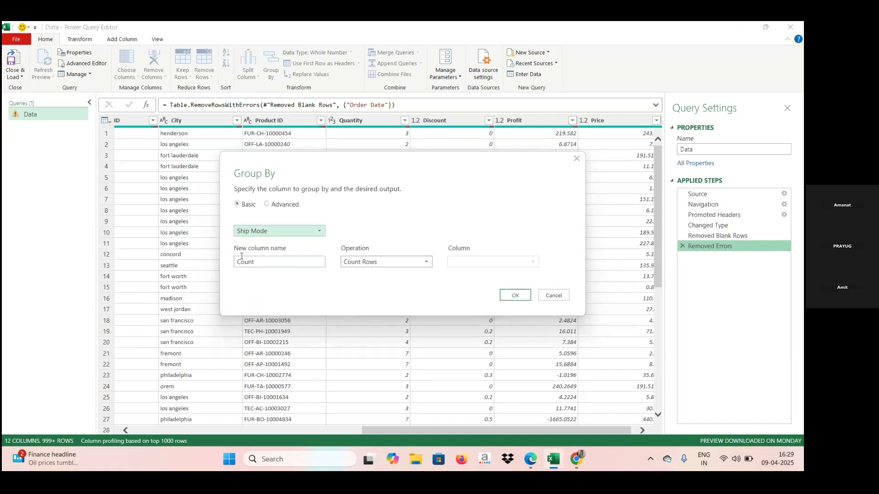
{"action": "left_click", "coordinate": [258, 262]}
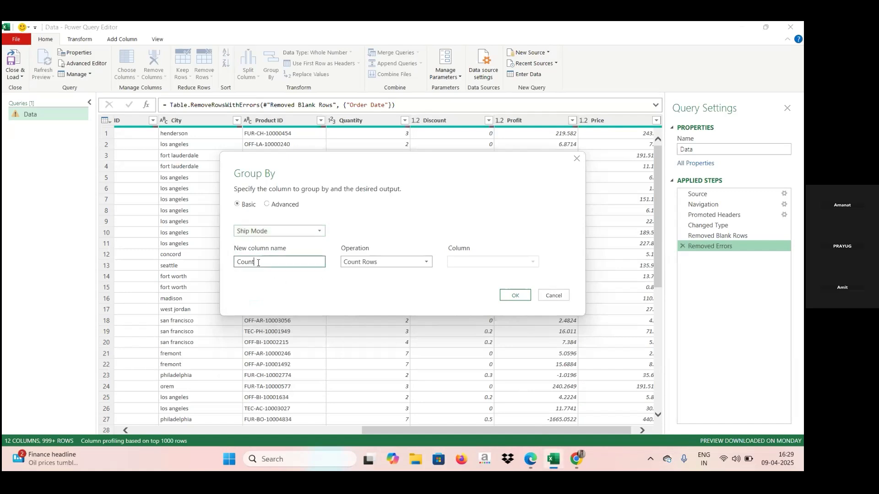
{"action": "key", "text": "BackSpace"}
{"action": "key", "text": "BackSpace"}
{"action": "key", "text": "BackSpace"}
{"action": "key", "text": "BackSpace"}
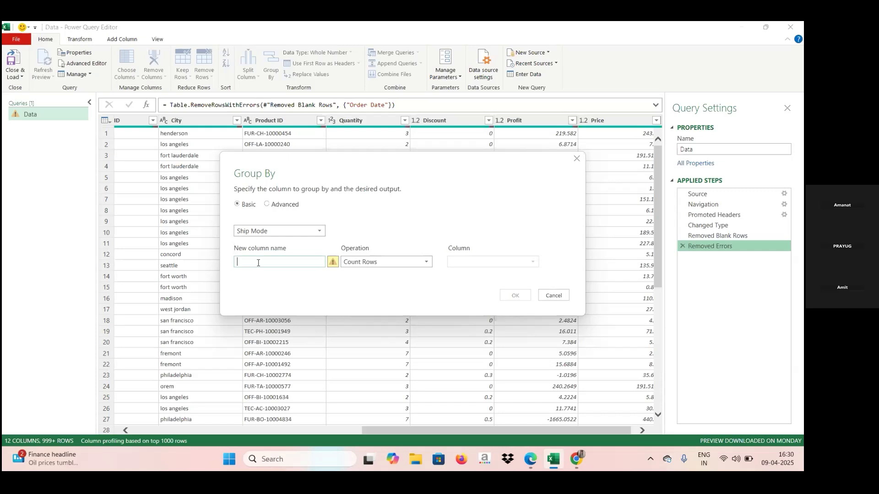
{"action": "key", "text": "Caps_Lock"}
{"action": "type", "text": "T"}
{"action": "key", "text": "Caps_Lock"}
{"action": "type", "text": "o"}
{"action": "type", "text": "alv"}
{"action": "key", "text": "BackSpace"}
{"action": "type", "text": "qty"}
Set the aggregation to the Sum of the Quantity column and apply the grouping.
{"action": "left_click", "coordinate": [426, 264]}
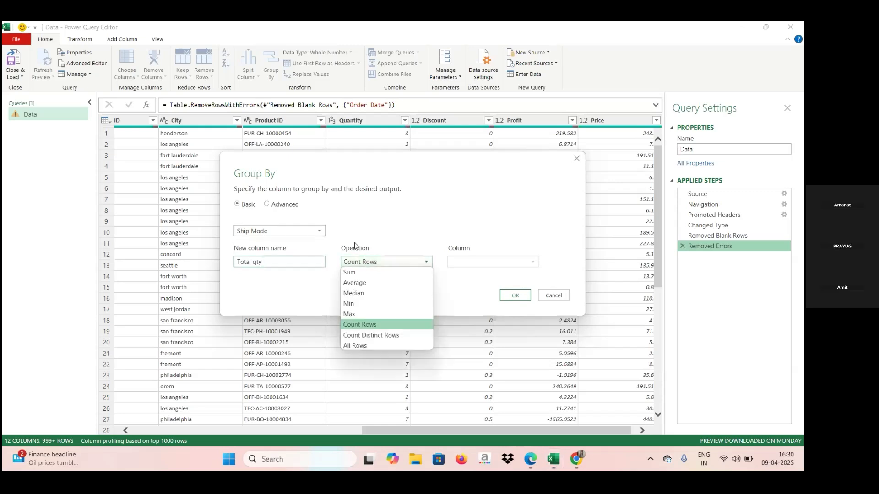
{"action": "left_click", "coordinate": [360, 273]}
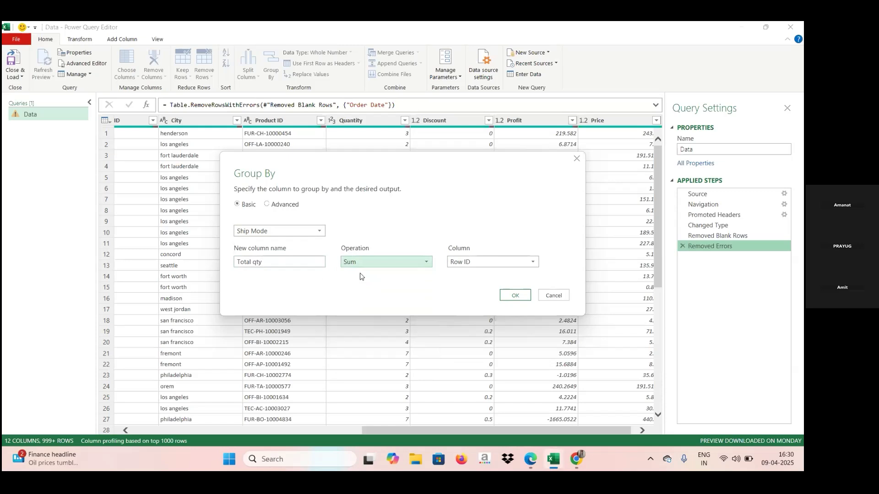
{"action": "left_click", "coordinate": [533, 264]}
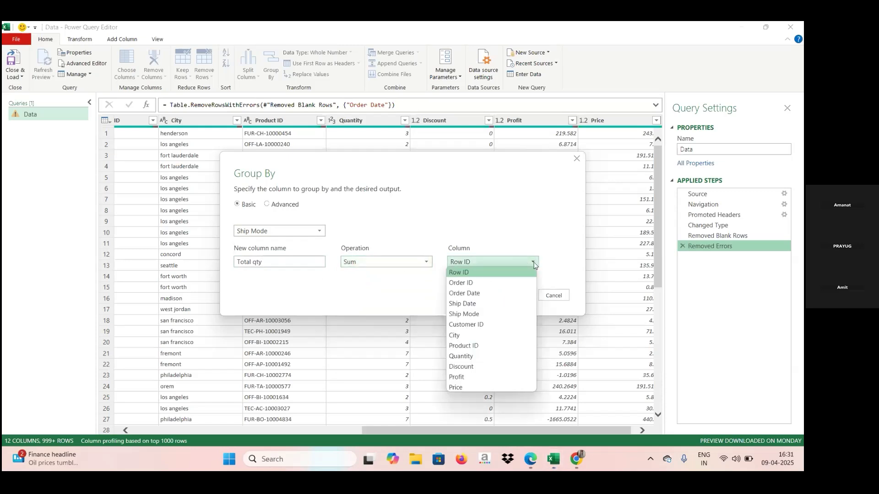
{"action": "left_click", "coordinate": [458, 359]}
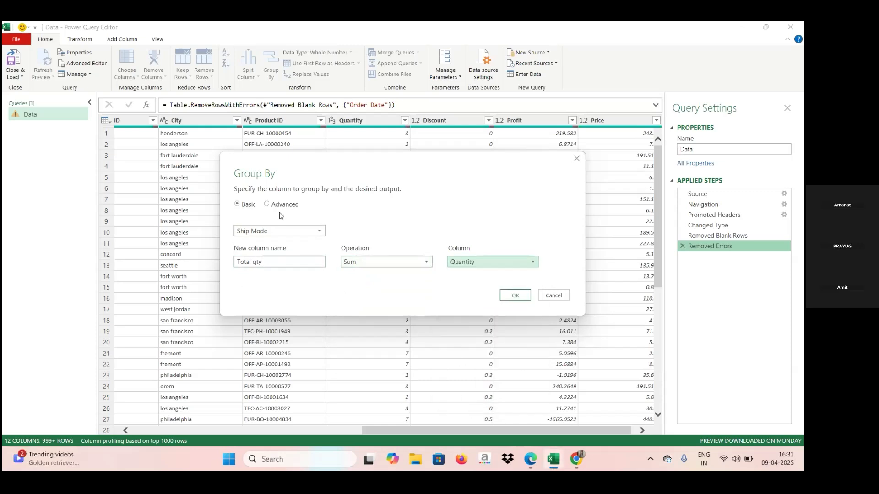
{"action": "left_click", "coordinate": [514, 295]}
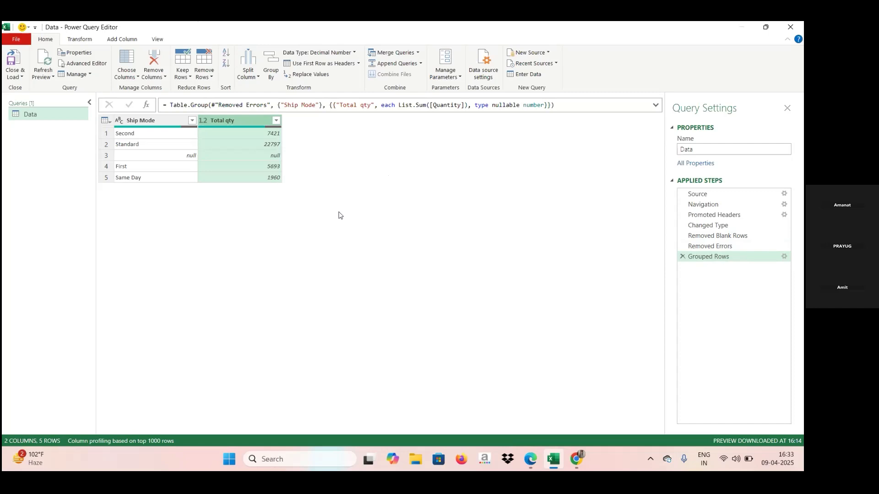
Delete the Grouped Rows step from the query's applied steps.
{"action": "left_click", "coordinate": [683, 257]}
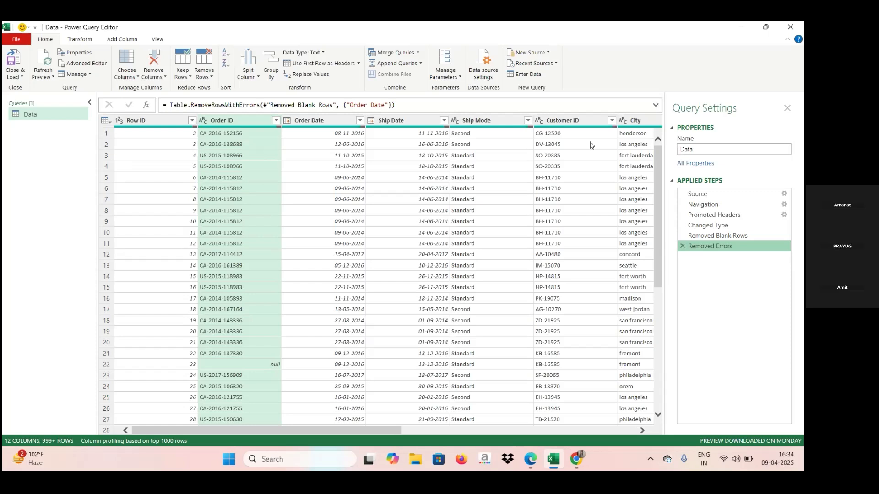
Start an advanced Group By on the Data query with Ship Mode as the grouping column.
{"action": "left_click", "coordinate": [275, 78]}
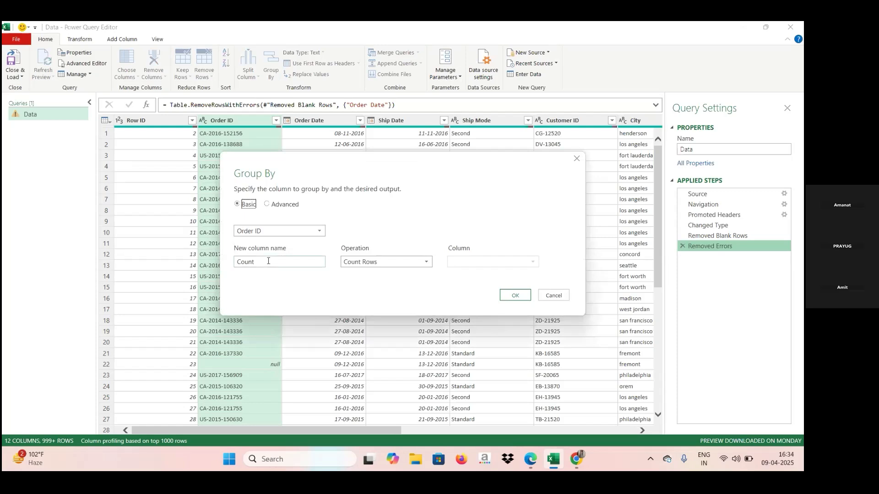
{"action": "left_click", "coordinate": [267, 205]}
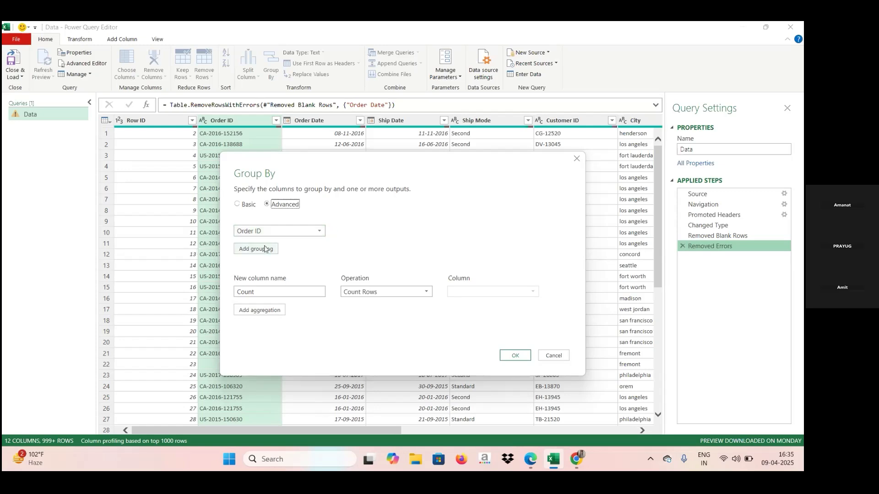
{"action": "left_click", "coordinate": [319, 232]}
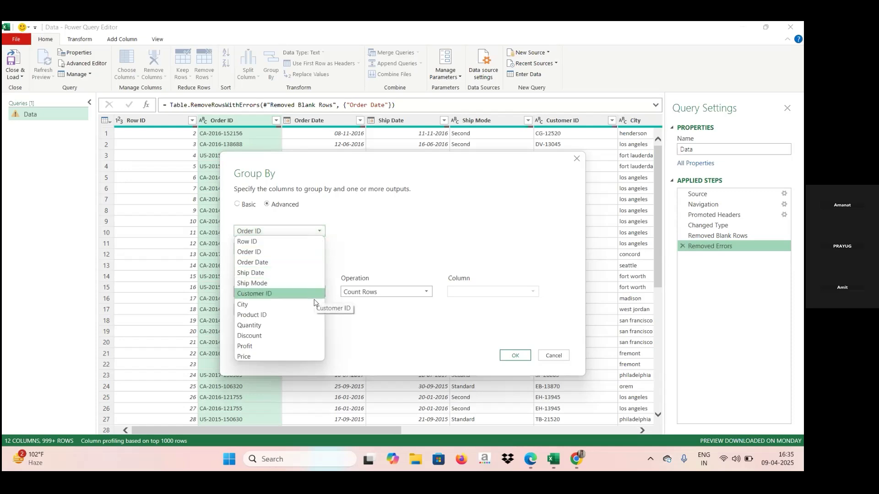
{"action": "left_click", "coordinate": [268, 282]}
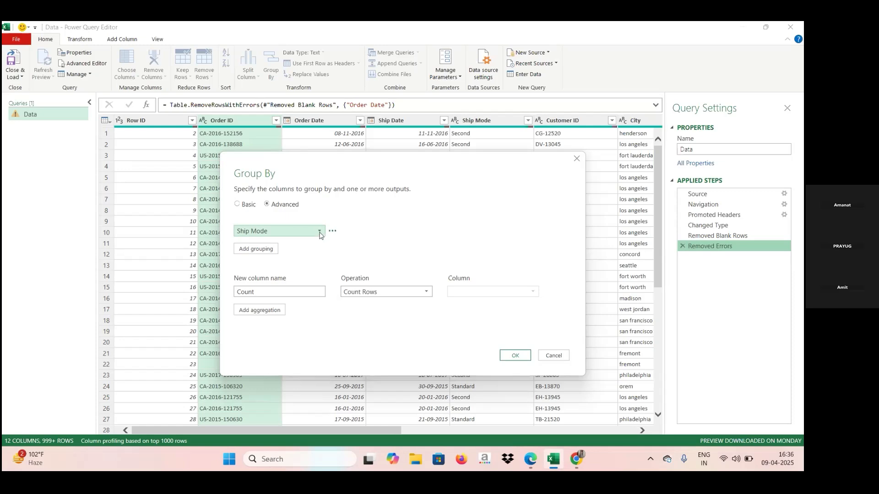
Try adding two extra grouping levels to the advanced Group By, remove them and discard the grouping.
{"action": "left_click", "coordinate": [255, 249]}
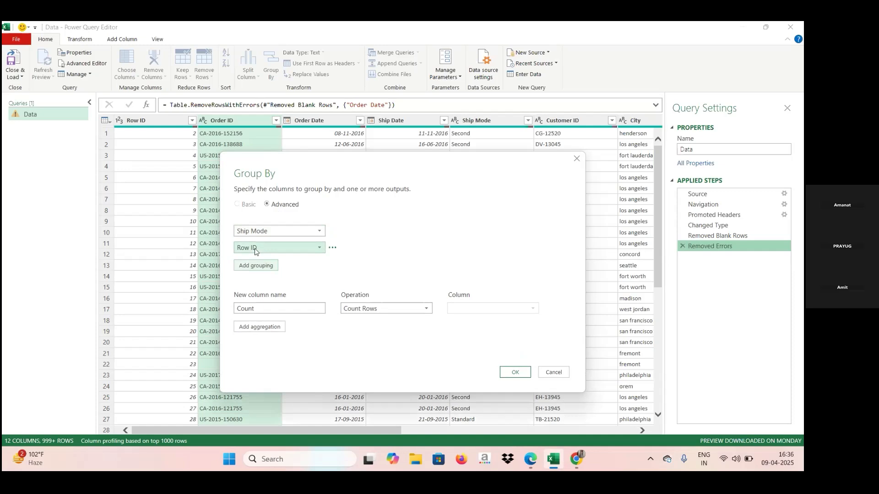
{"action": "left_click", "coordinate": [247, 267]}
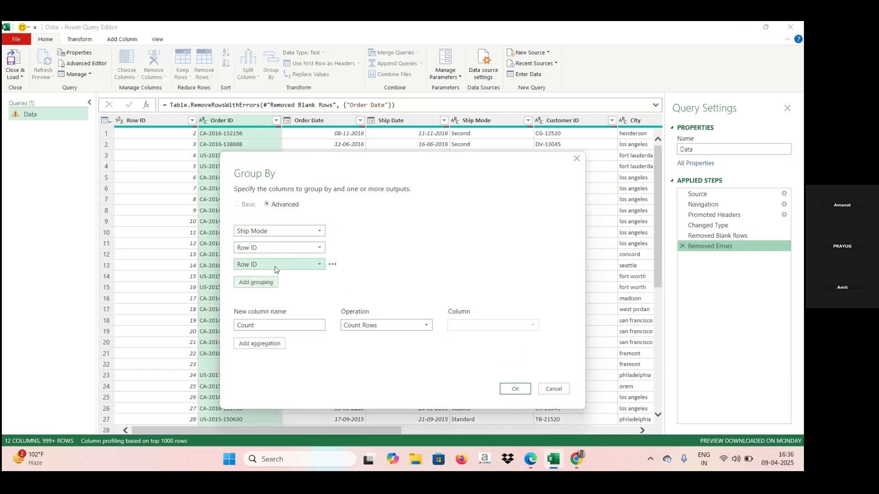
{"action": "left_click", "coordinate": [332, 266]}
{"action": "left_click", "coordinate": [344, 273]}
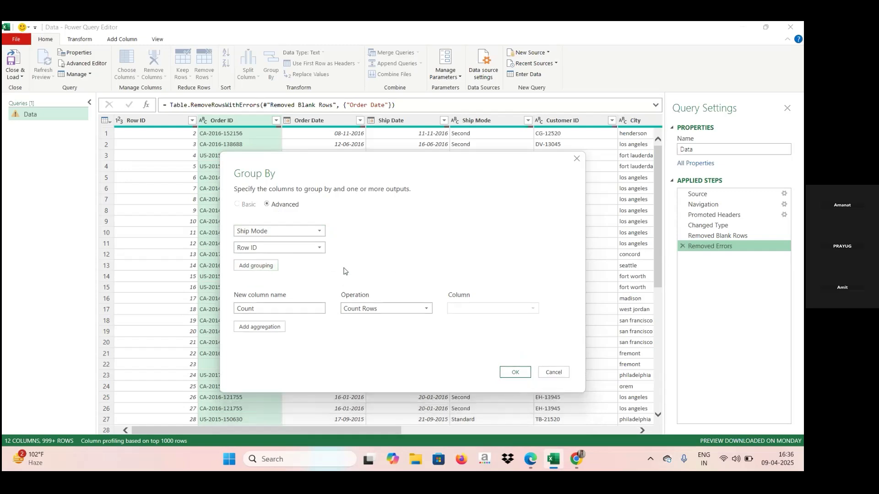
{"action": "mouse_move", "coordinate": [323, 249]}
{"action": "left_click", "coordinate": [333, 250]}
{"action": "left_click", "coordinate": [350, 257]}
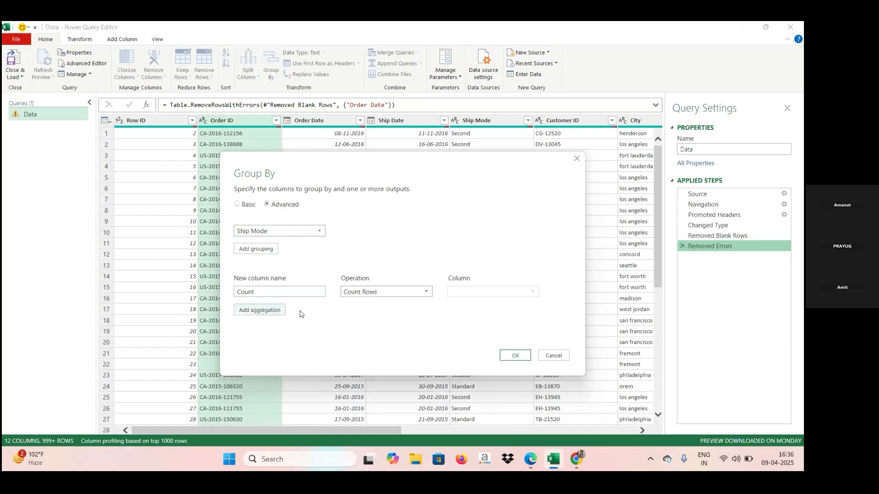
{"action": "mouse_move", "coordinate": [267, 235]}
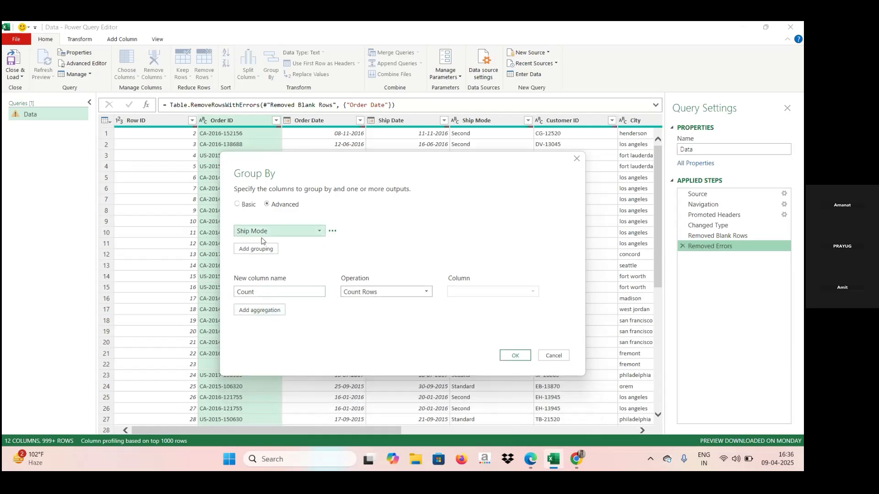
{"action": "left_click", "coordinate": [259, 290]}
{"action": "left_click", "coordinate": [576, 158]}
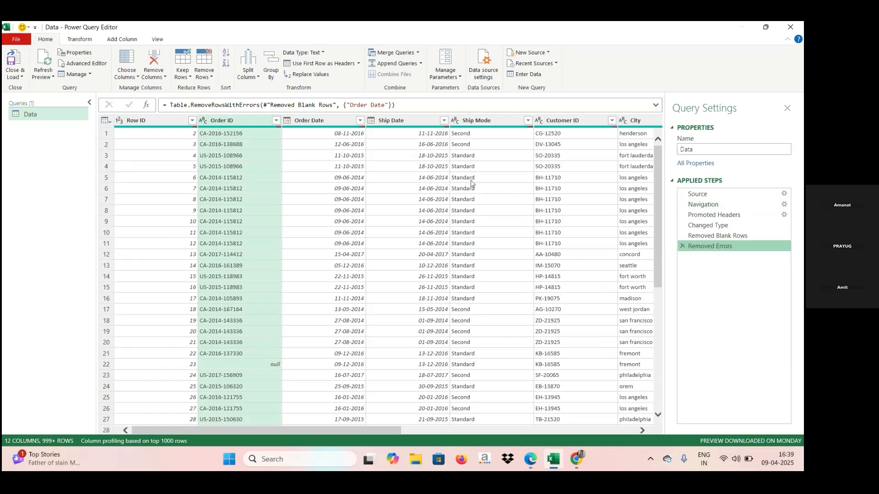
{"action": "left_click", "coordinate": [272, 80]}
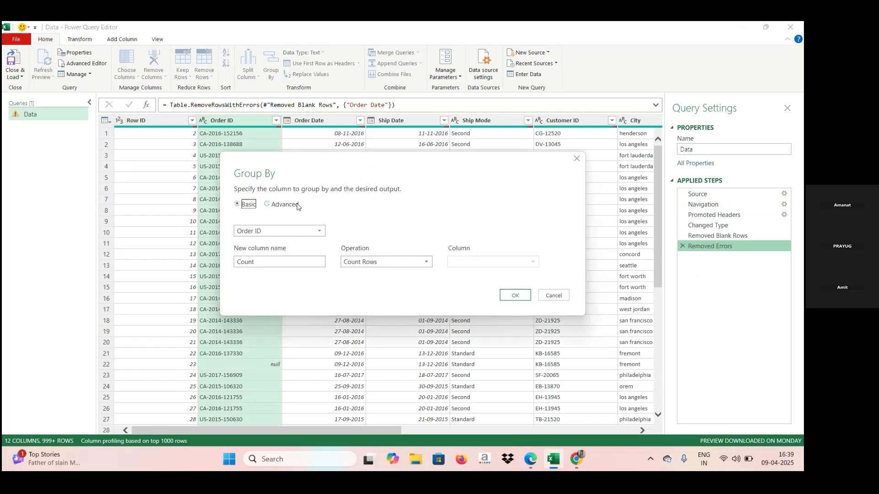
{"action": "left_click", "coordinate": [317, 232]}
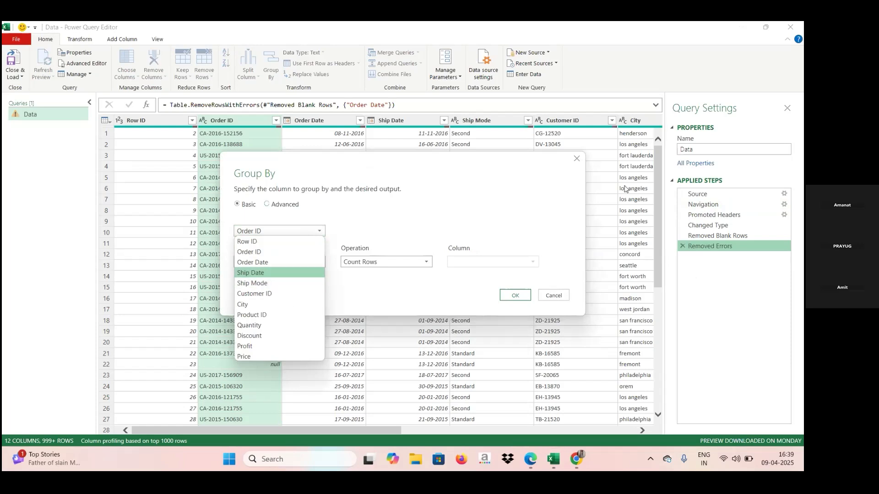
{"action": "left_click", "coordinate": [576, 160]}
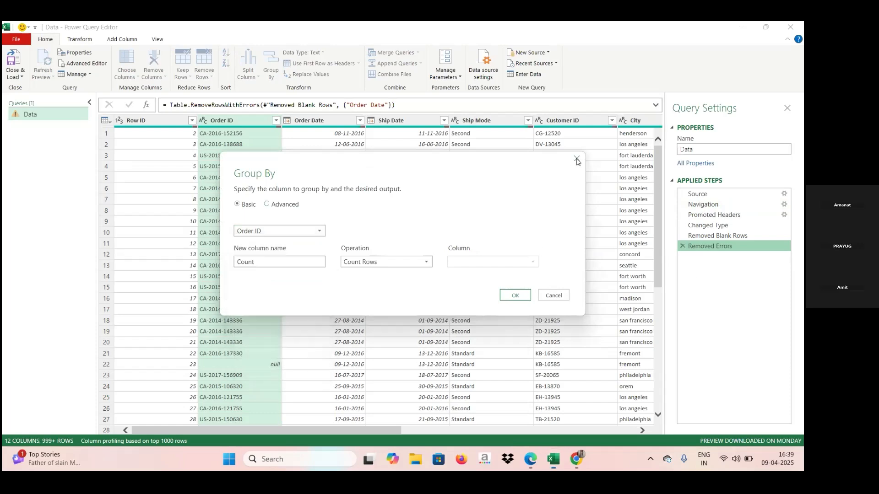
{"action": "left_click", "coordinate": [576, 159]}
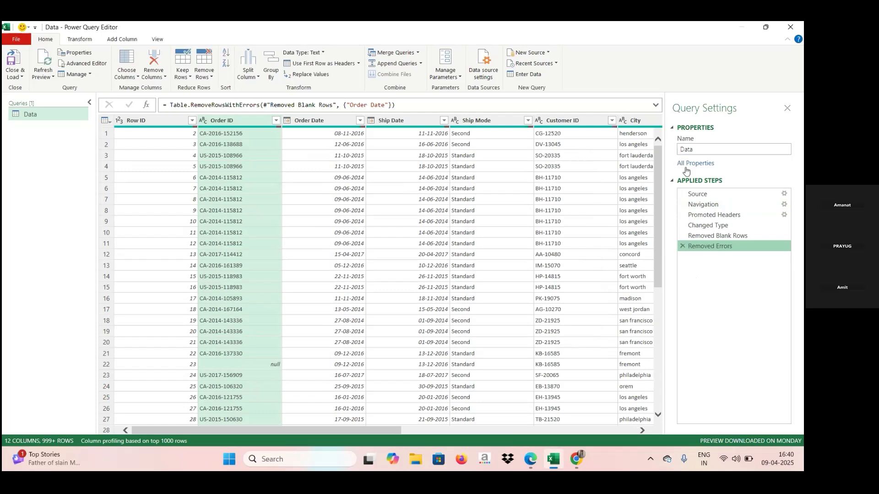
Review the Data query's applied steps one by one, from Source to Removed Errors, examining each step's formula and table preview.
{"action": "left_click", "coordinate": [699, 195]}
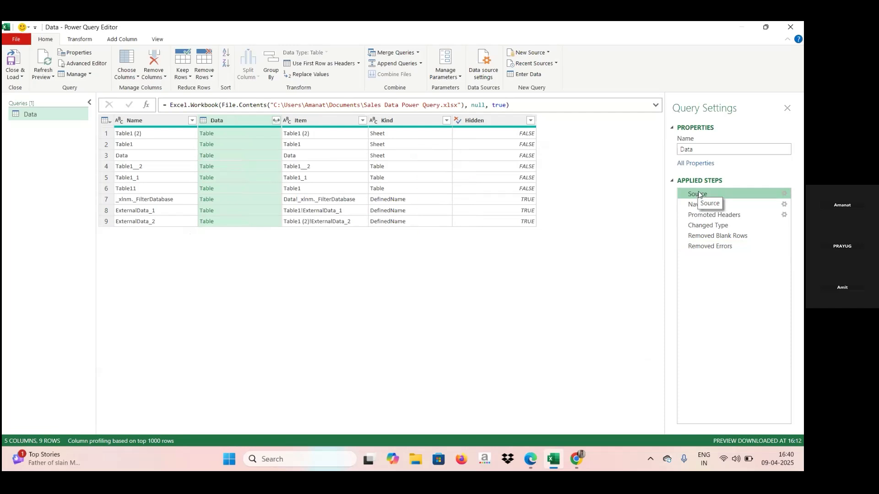
{"action": "left_click", "coordinate": [699, 205]}
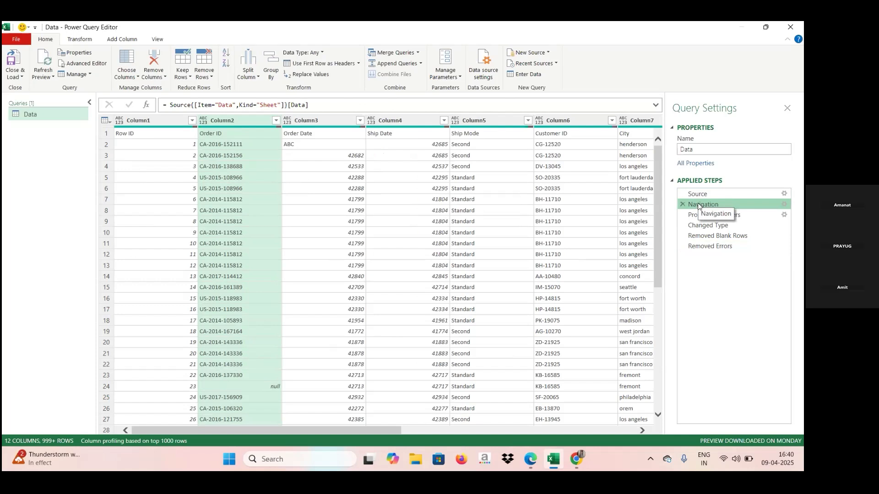
{"action": "left_click", "coordinate": [698, 215]}
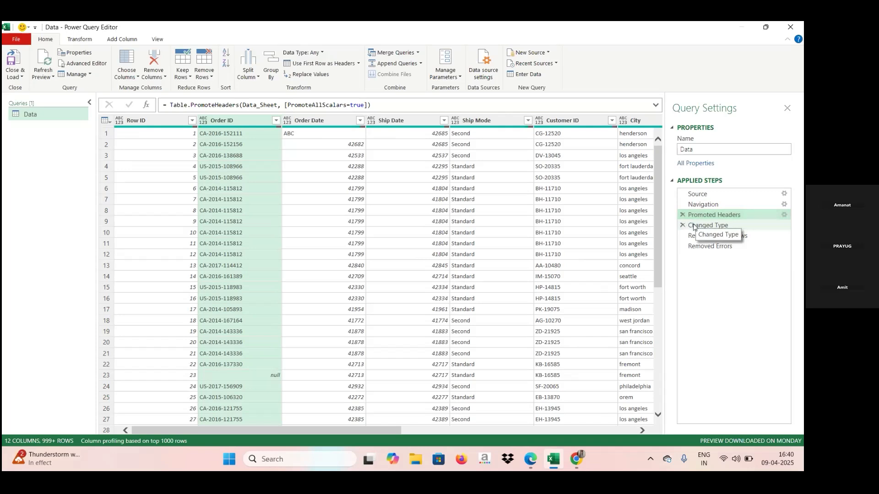
{"action": "left_click", "coordinate": [694, 225]}
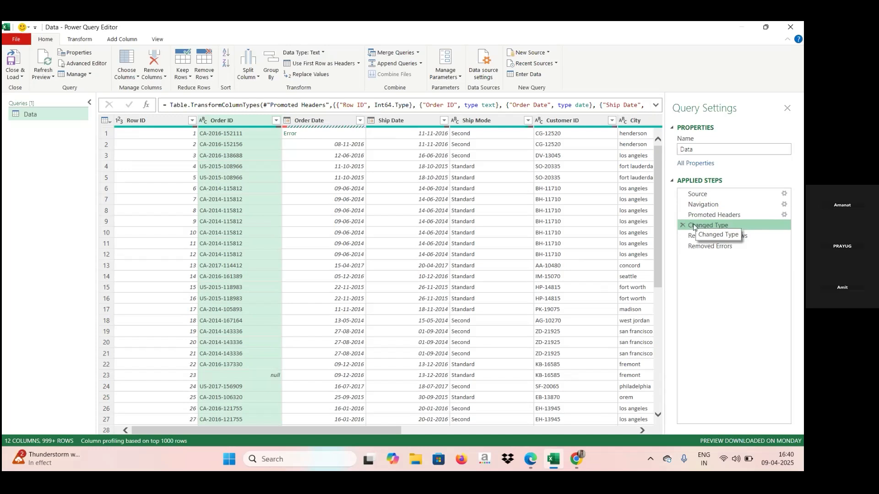
{"action": "left_click", "coordinate": [693, 216]}
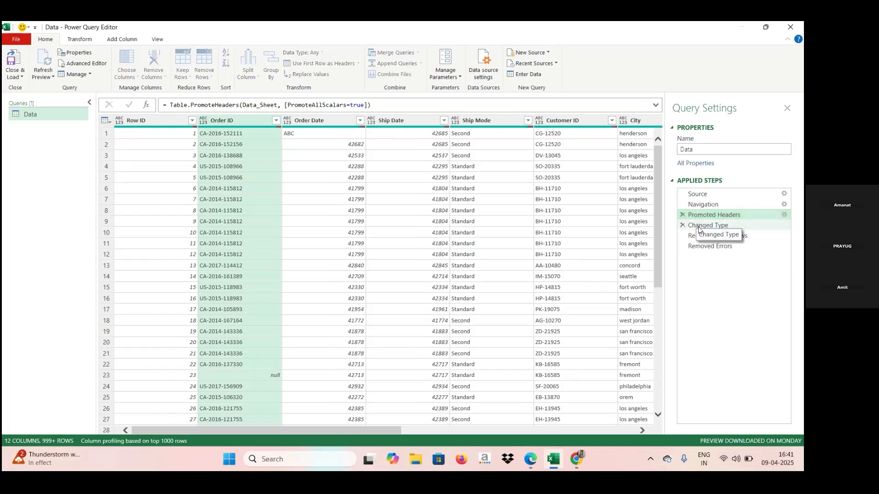
{"action": "left_click", "coordinate": [699, 226]}
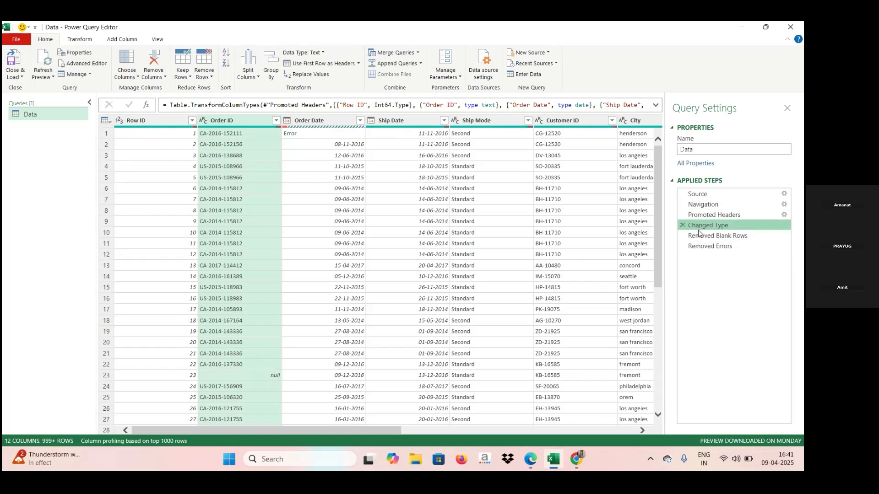
{"action": "left_click", "coordinate": [699, 237]}
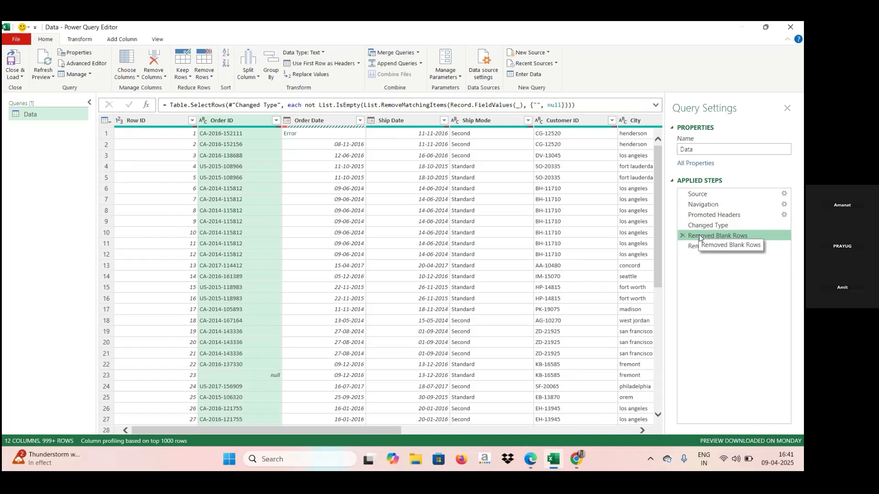
{"action": "left_click", "coordinate": [693, 248]}
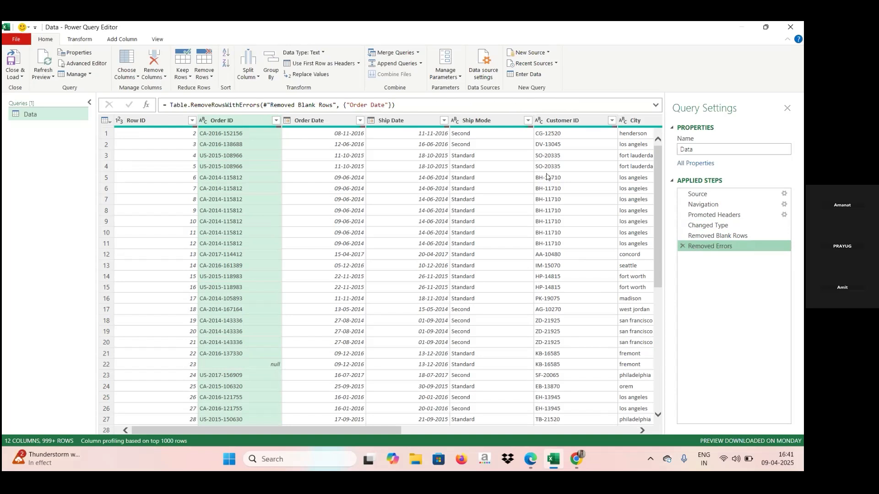
Start a basic Group By on the Data query with Ship Mode as the grouping column.
{"action": "left_click", "coordinate": [264, 78]}
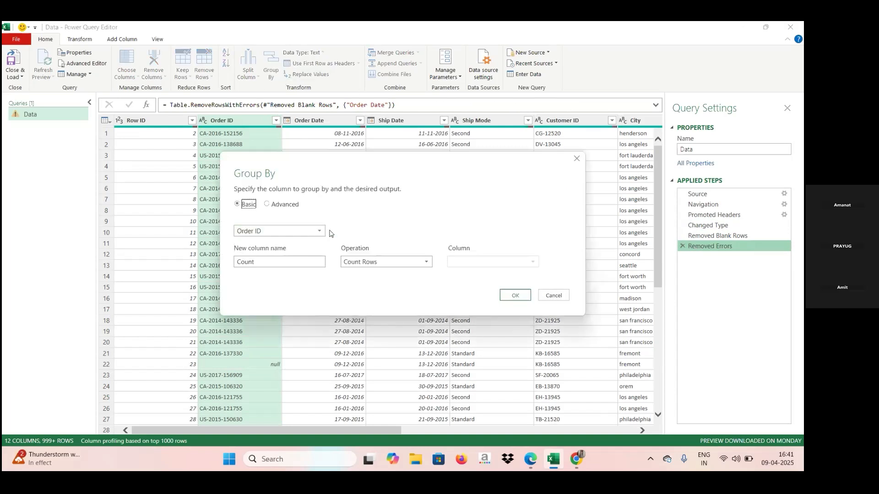
{"action": "left_click", "coordinate": [319, 231]}
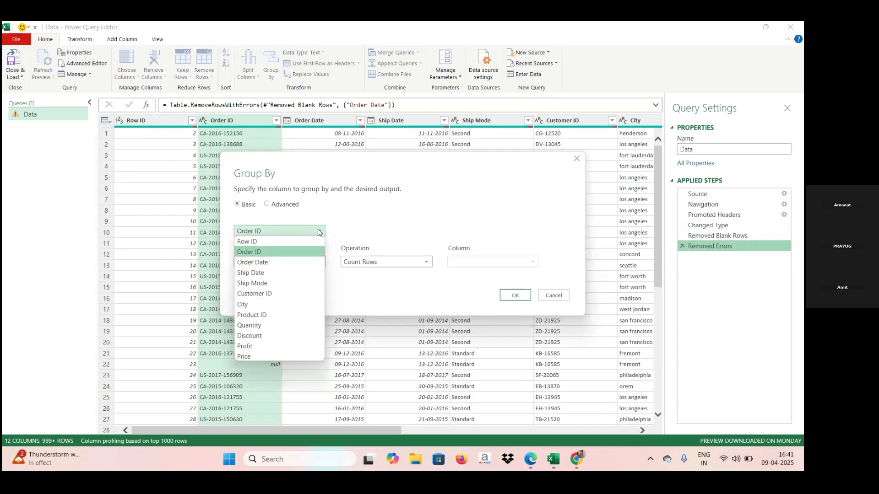
{"action": "left_click", "coordinate": [284, 283]}
Name the grouping's new column "Total qty".
{"action": "left_click", "coordinate": [265, 264]}
{"action": "key", "text": "Caps_Lock"}
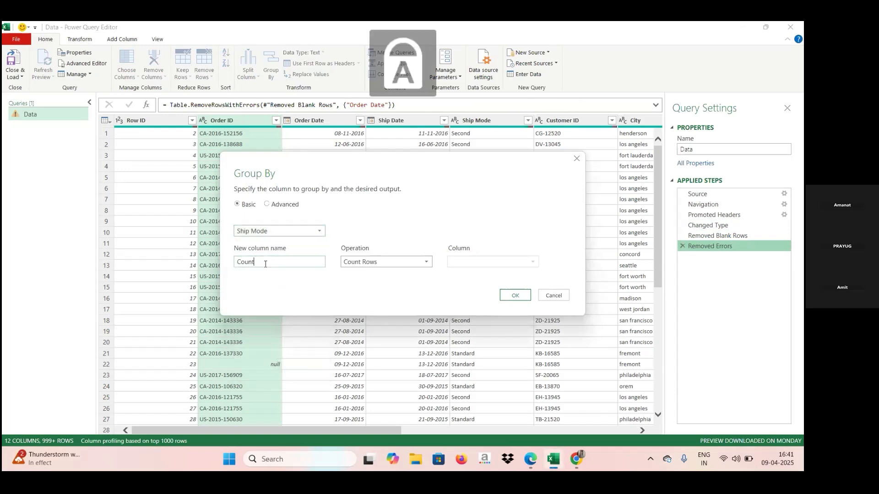
{"action": "key", "text": "BackSpace"}
{"action": "key", "text": "BackSpace"}
{"action": "key", "text": "BackSpace"}
{"action": "key", "text": "BackSpace"}
{"action": "key", "text": "Caps_Lock"}
{"action": "type", "text": "t"}
{"action": "type", "text": "T"}
{"action": "key", "text": "Caps_Lock"}
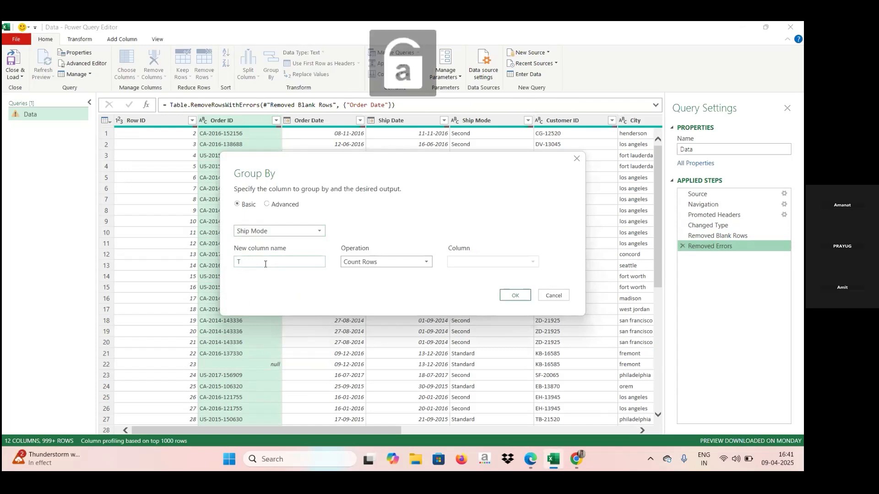
{"action": "type", "text": "otal qty"}
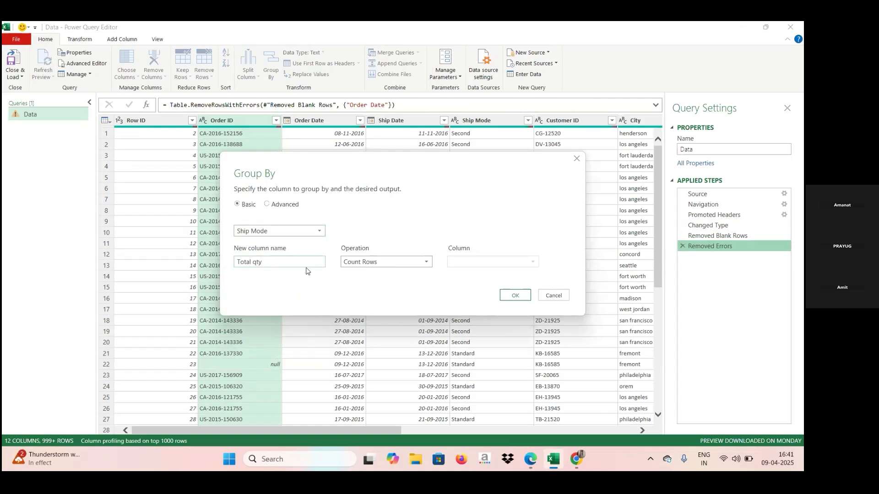
Set the operation to Sum on the Quantity column and apply the grouping.
{"action": "left_click", "coordinate": [426, 262]}
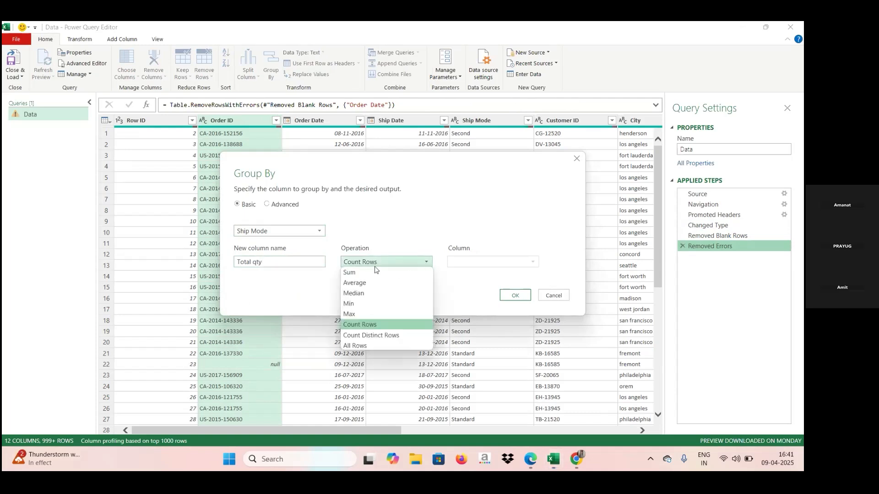
{"action": "left_click", "coordinate": [348, 272]}
{"action": "left_click", "coordinate": [532, 263]}
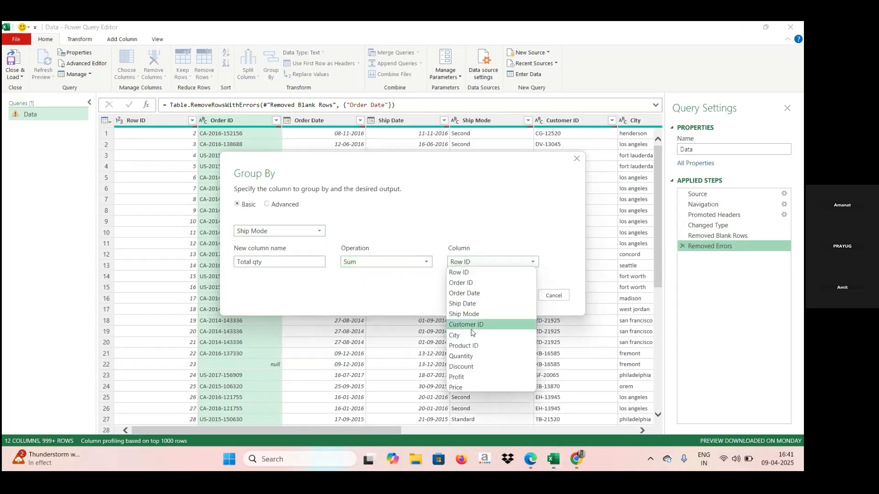
{"action": "left_click", "coordinate": [471, 356]}
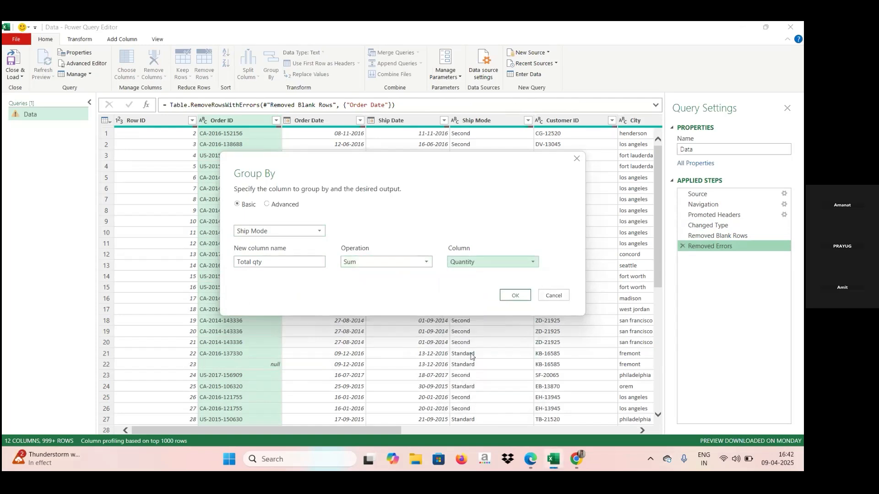
{"action": "left_click", "coordinate": [513, 298]}
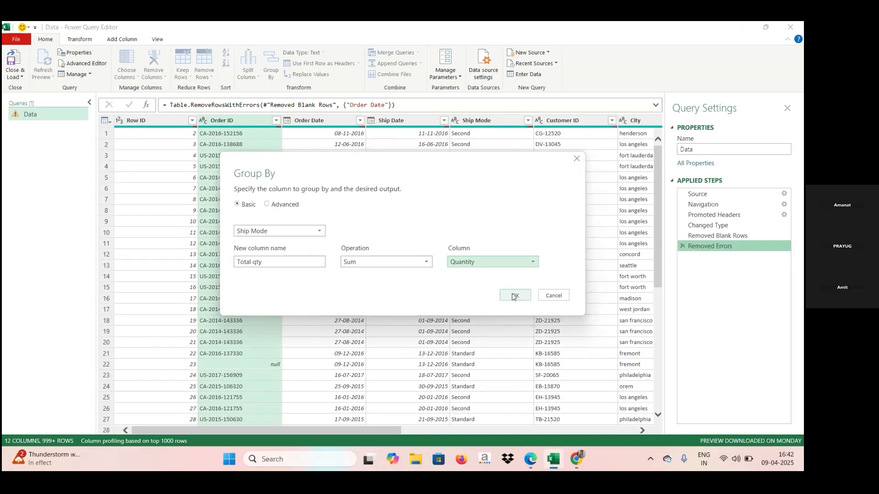
{"action": "left_click", "coordinate": [513, 297]}
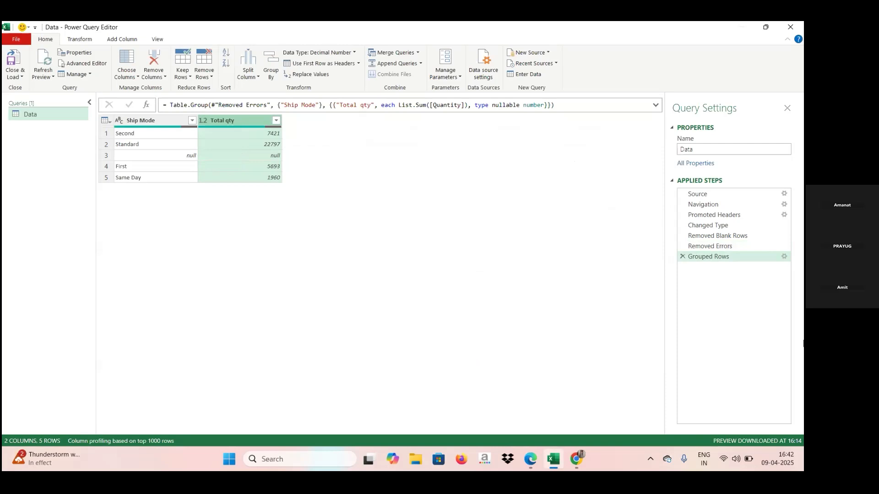
Compare the Removed Errors and Grouped Rows steps, examining which preceding step the grouping formula refers to.
{"action": "left_click_drag", "start_coordinate": [696, 247], "coordinate": [699, 259]}
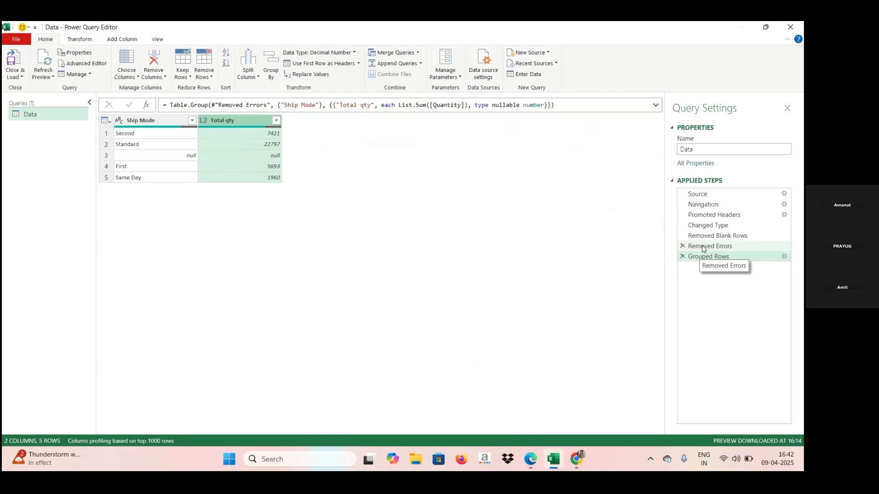
{"action": "left_click", "coordinate": [703, 247]}
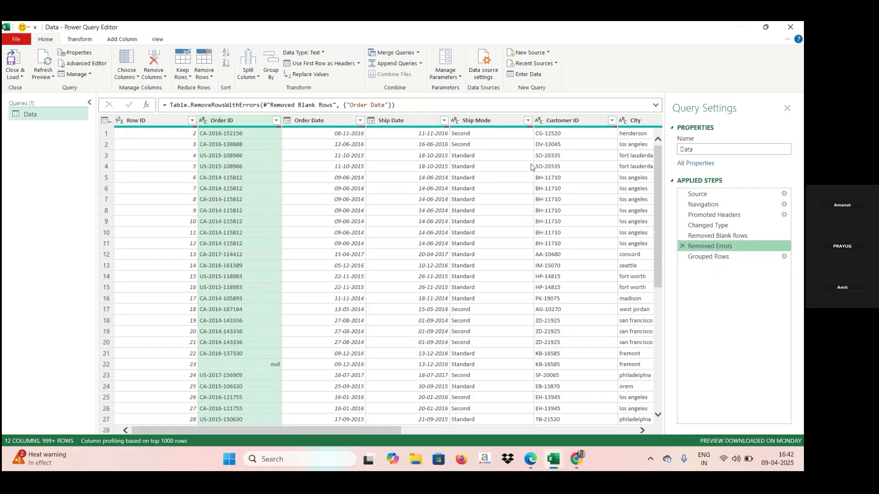
{"action": "left_click", "coordinate": [693, 258]}
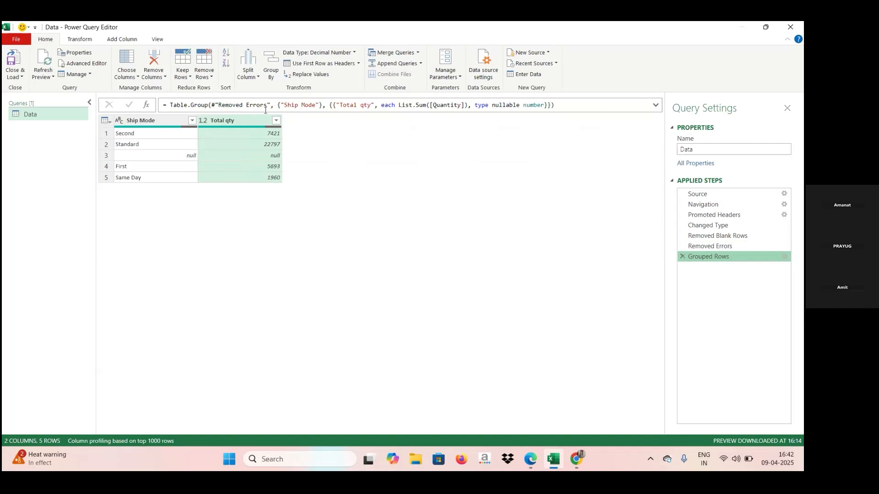
{"action": "left_click", "coordinate": [707, 248]}
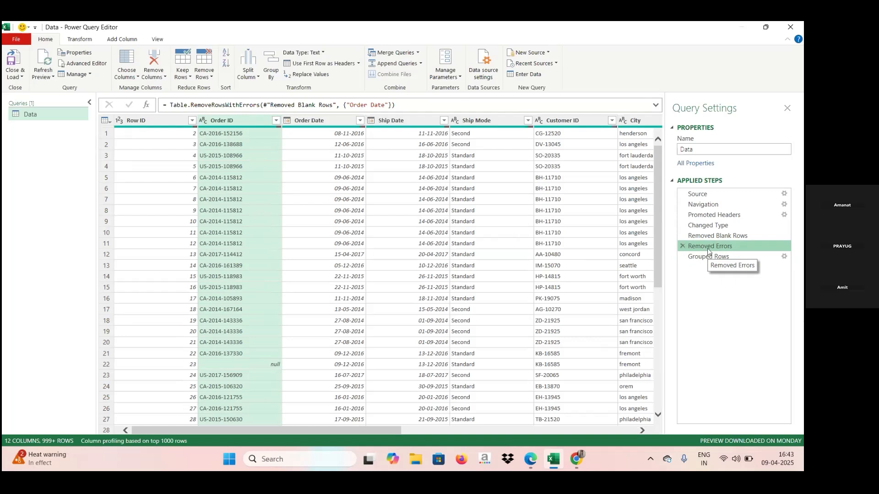
{"action": "left_click", "coordinate": [708, 257]}
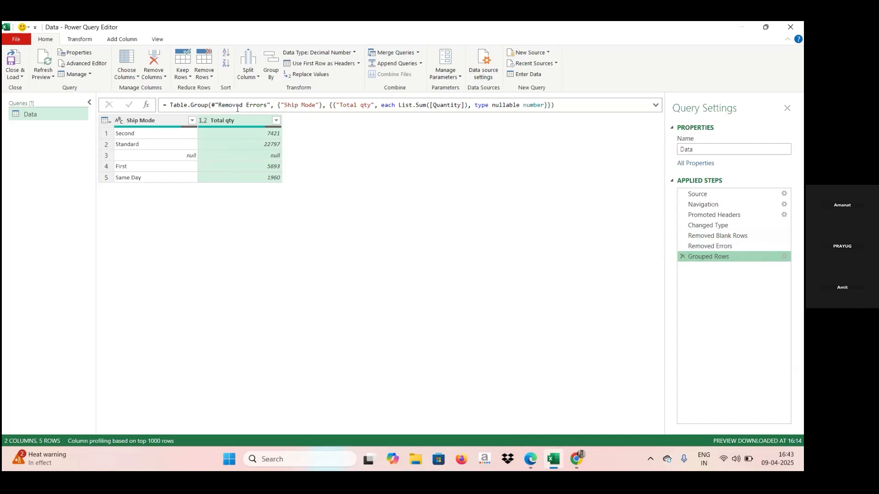
{"action": "left_click", "coordinate": [271, 105]}
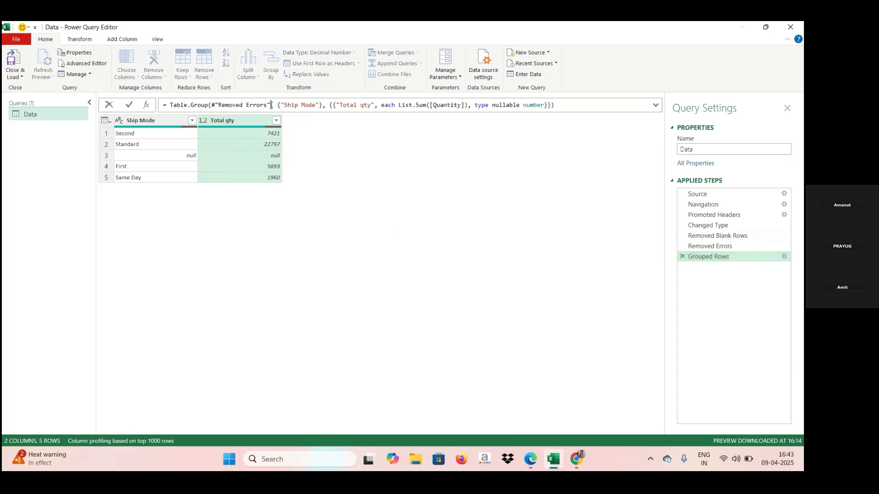
{"action": "left_click", "coordinate": [714, 251]}
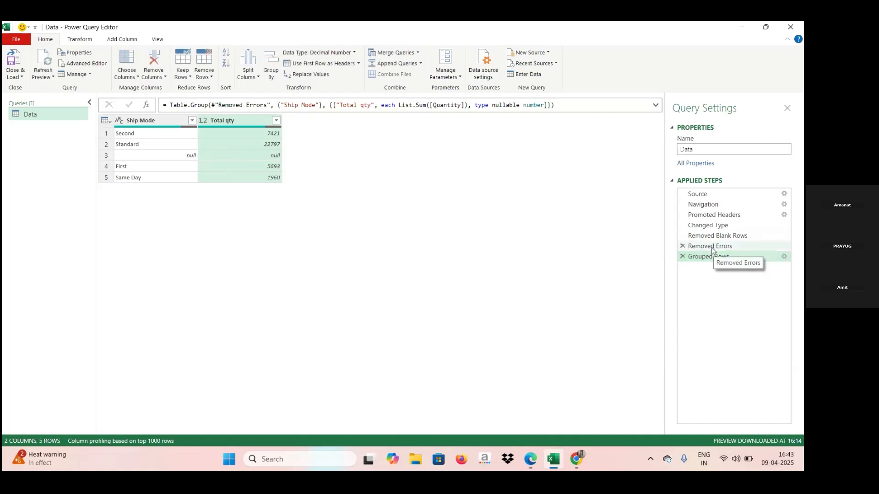
{"action": "left_click", "coordinate": [712, 247]}
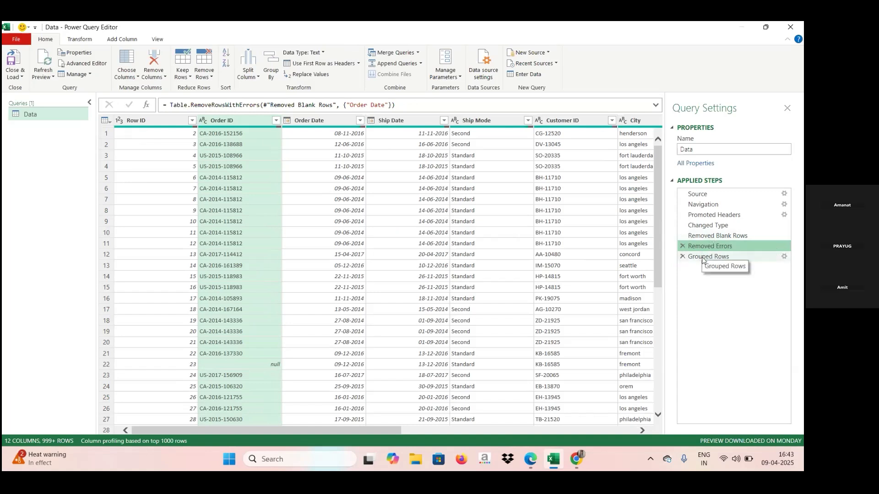
{"action": "left_click", "coordinate": [707, 256]}
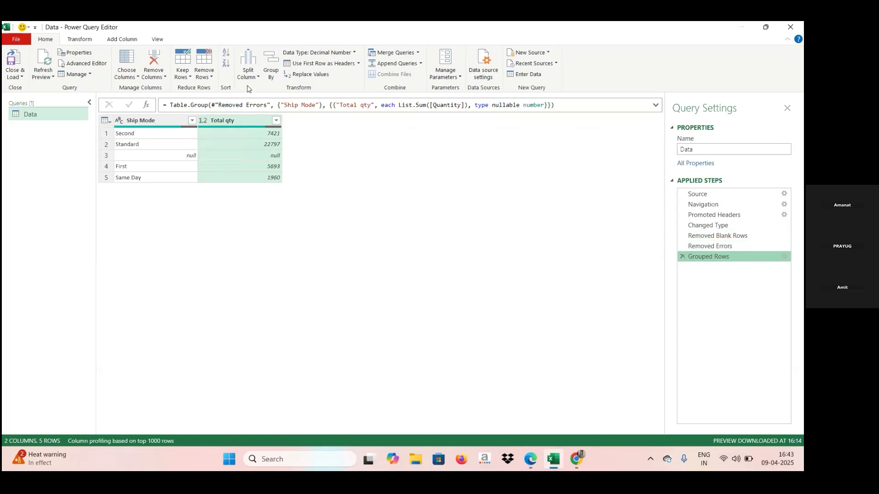
Edit the Grouped Rows formula to reference #"Removed Blank Rows" as its source step, apply it and expand the formula area.
{"action": "left_click", "coordinate": [268, 105]}
{"action": "key", "text": "BackSpace"}
{"action": "key", "text": "BackSpace"}
{"action": "key", "text": "BackSpace"}
{"action": "key", "text": "BackSpace"}
{"action": "key", "text": "BackSpace"}
{"action": "key", "text": "BackSpace"}
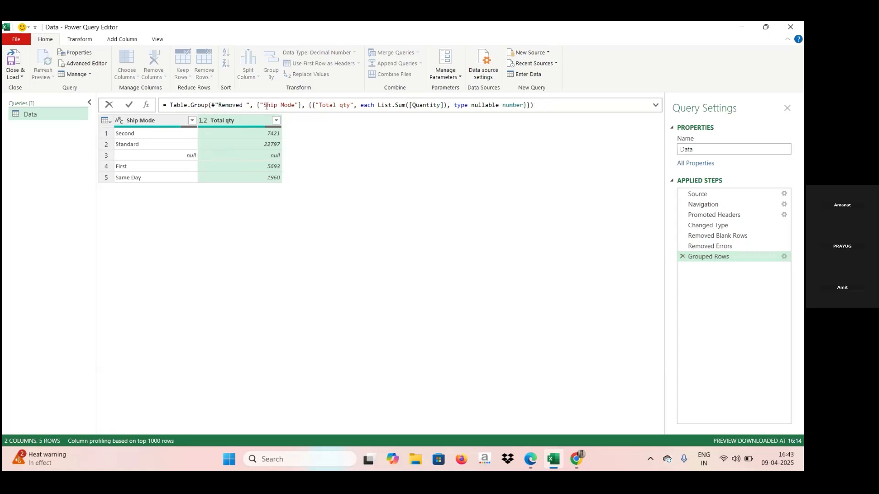
{"action": "key", "text": "Caps_Lock"}
{"action": "type", "text": "B"}
{"action": "key", "text": "Caps_Lock"}
{"action": "type", "text": "lank"}
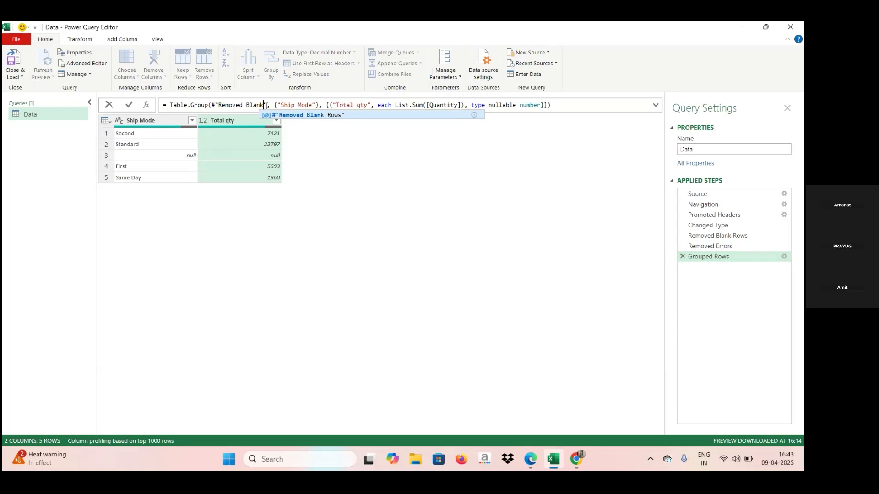
{"action": "key", "text": "Caps_Lock"}
{"action": "type", "text": "R"}
{"action": "key", "text": "Caps_Lock"}
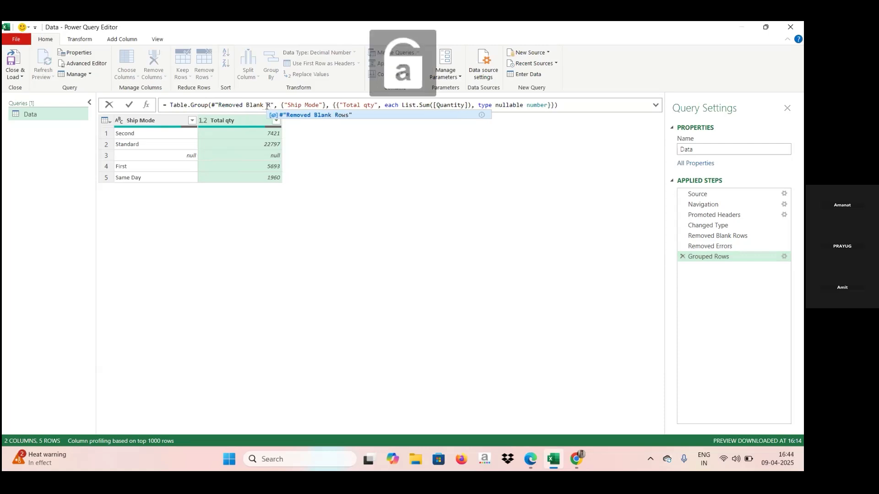
{"action": "type", "text": "ows"}
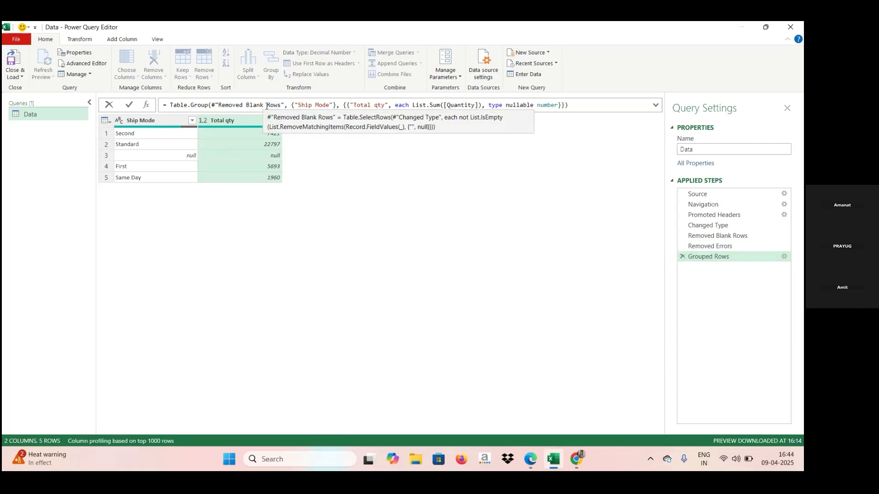
{"action": "left_click", "coordinate": [619, 104]}
{"action": "key", "text": "Return"}
{"action": "left_click", "coordinate": [655, 107]}
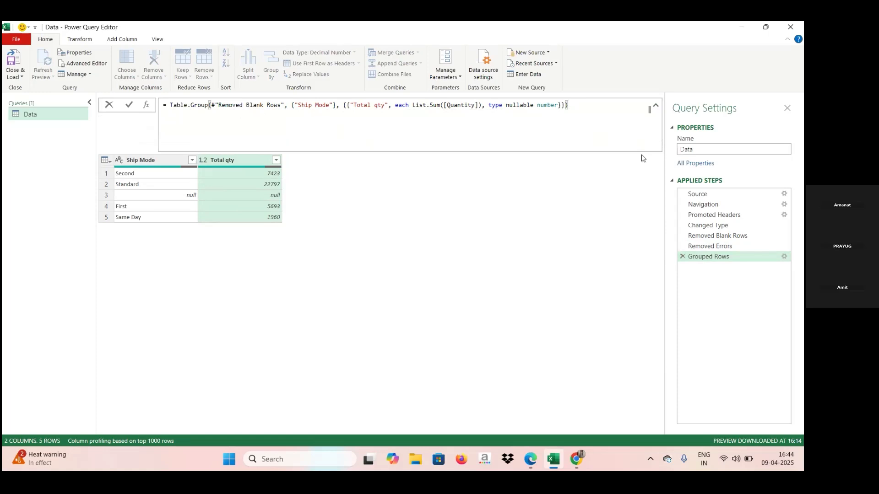
Check the Removed Errors and Grouped Rows steps, and delete the Grouped Rows step from the query.
{"action": "left_click", "coordinate": [705, 247]}
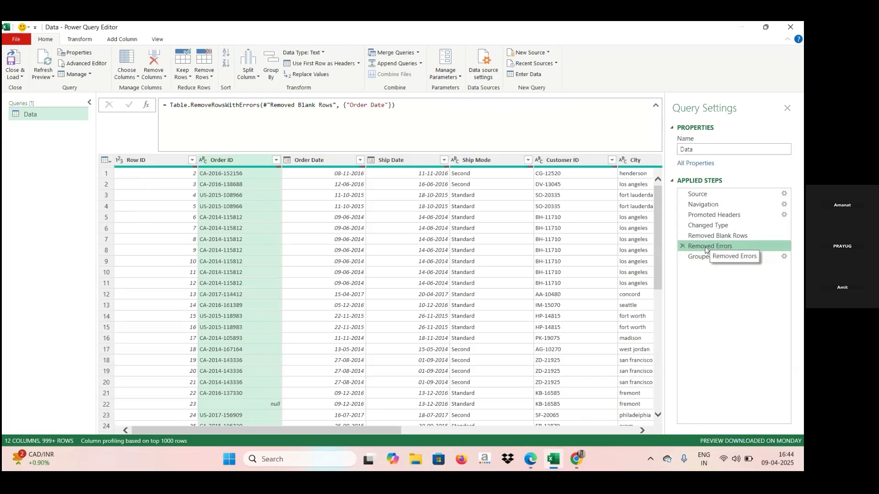
{"action": "left_click", "coordinate": [706, 258]}
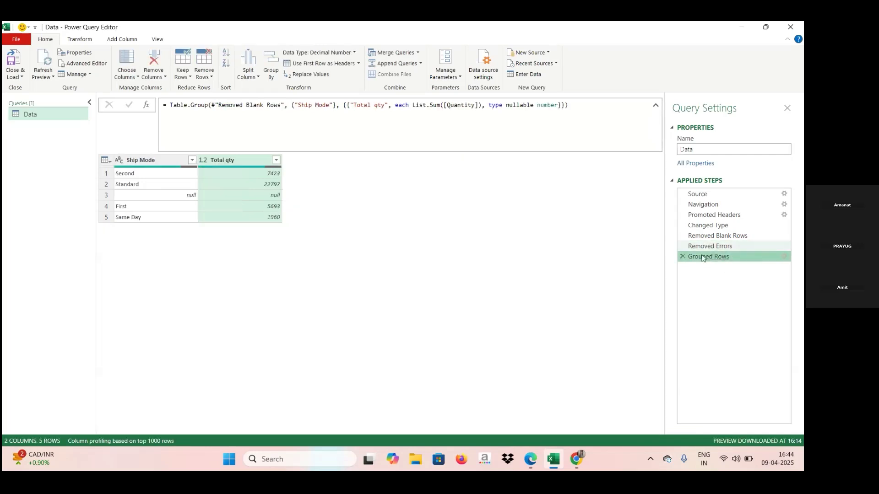
{"action": "right_click", "coordinate": [703, 257]}
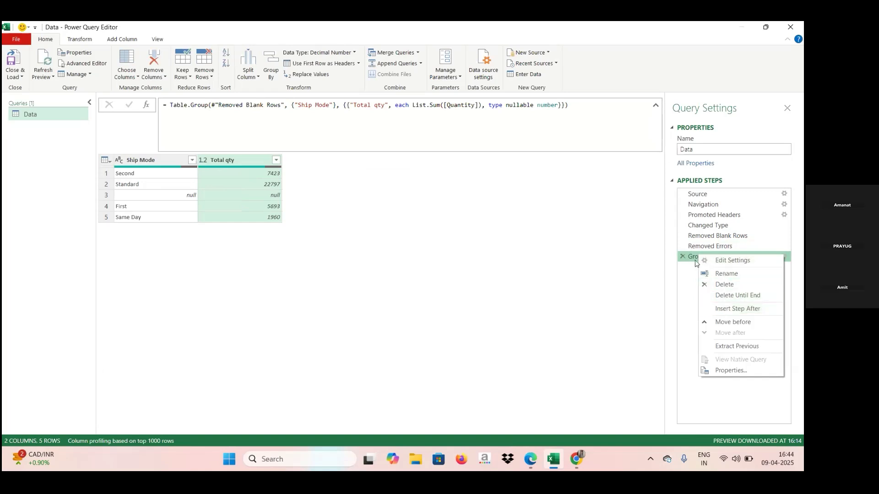
{"action": "left_click", "coordinate": [683, 256]}
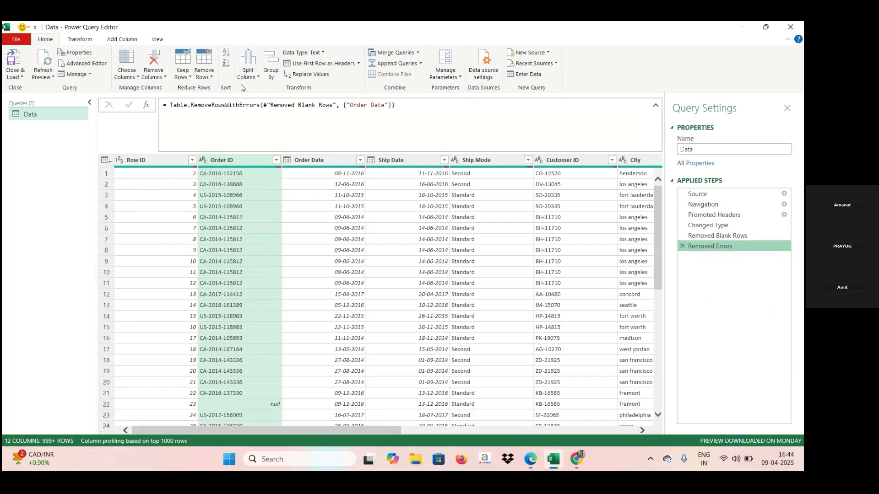
Start a new Group By from the Removed Errors step with Ship Mode as the grouping column.
{"action": "left_click", "coordinate": [273, 81]}
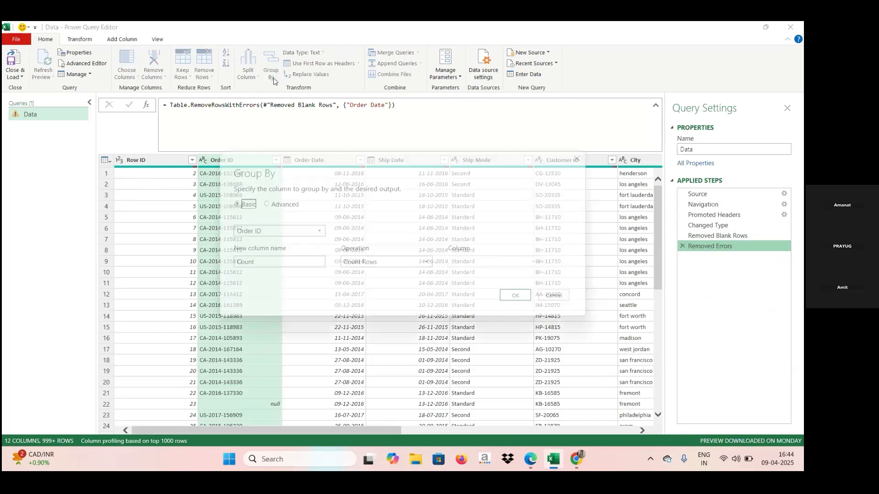
{"action": "left_click", "coordinate": [297, 231]}
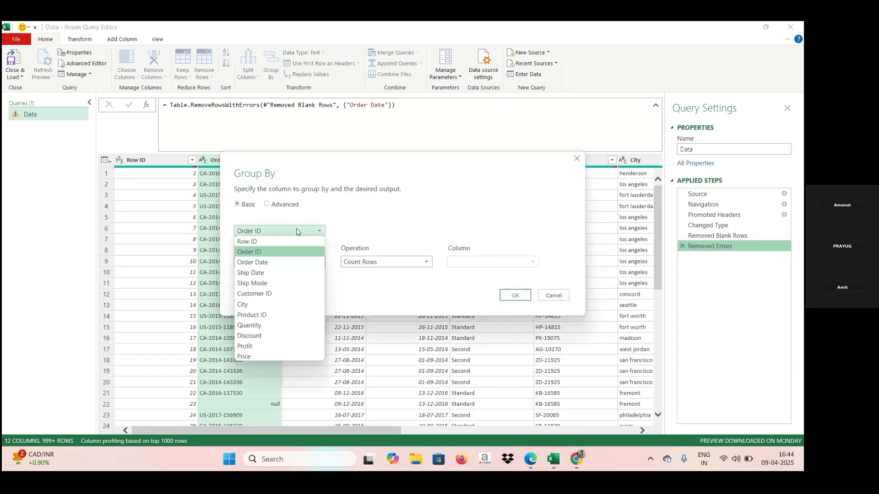
{"action": "left_click", "coordinate": [256, 283]}
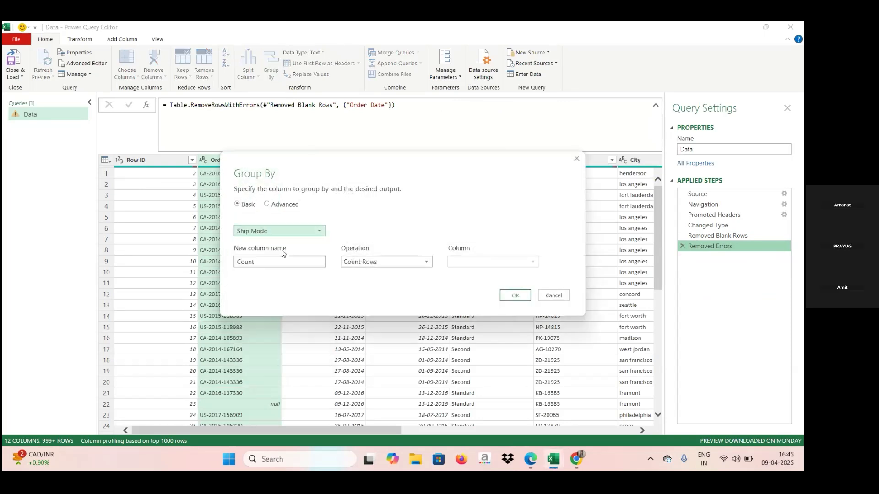
Rename the new aggregate column in the Ship Mode grouping from its default to "Total qty".
{"action": "left_click", "coordinate": [272, 262]}
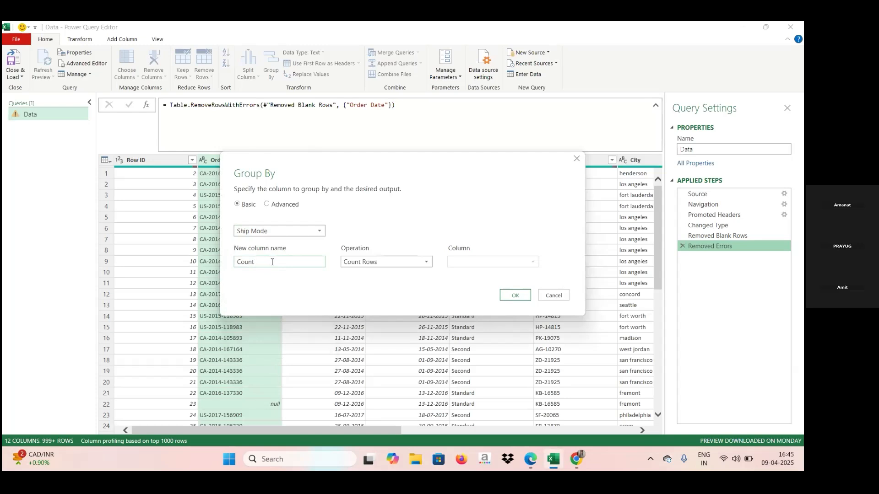
{"action": "key", "text": "BackSpace"}
{"action": "key", "text": "BackSpace"}
{"action": "key", "text": "BackSpace"}
{"action": "key", "text": "BackSpace"}
{"action": "key", "text": "BackSpace"}
{"action": "key", "text": "Caps_Lock"}
{"action": "type", "text": "T"}
{"action": "key", "text": "Caps_Lock"}
{"action": "type", "text": "otal qty"}
Aggregate the Quantity column with the Sum operation and apply the Ship Mode grouping.
{"action": "left_click", "coordinate": [404, 261]}
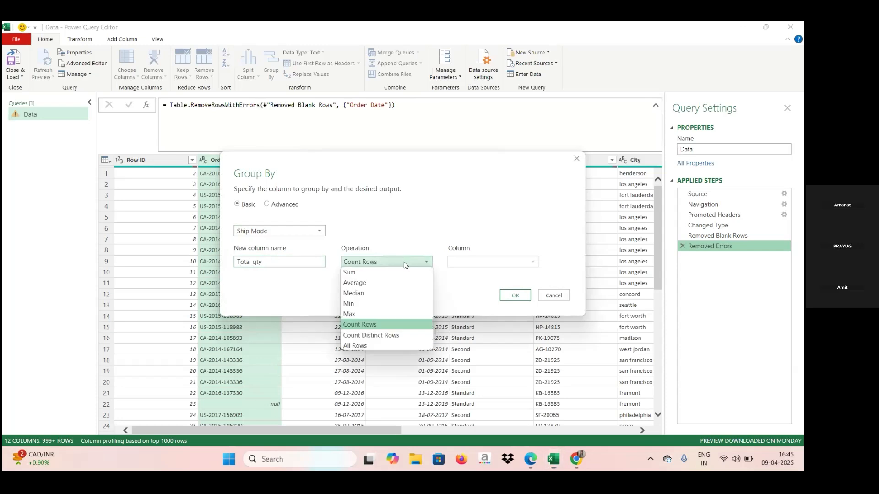
{"action": "left_click", "coordinate": [380, 271]}
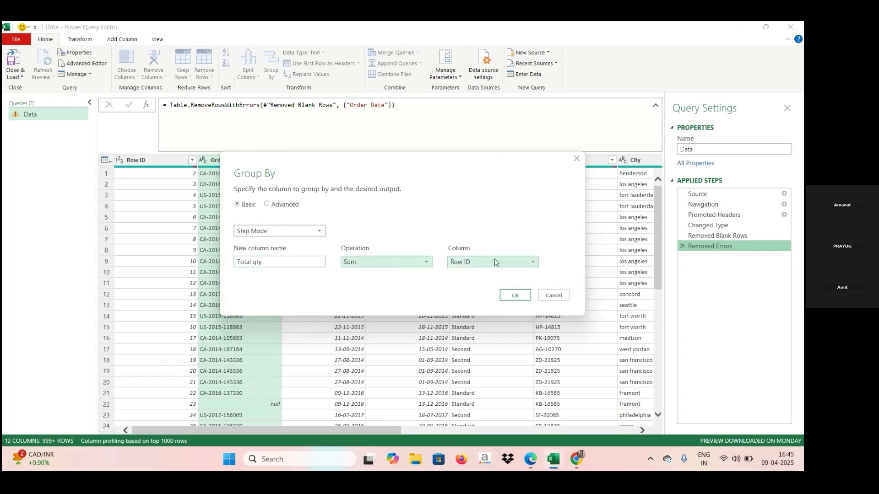
{"action": "left_click", "coordinate": [534, 262]}
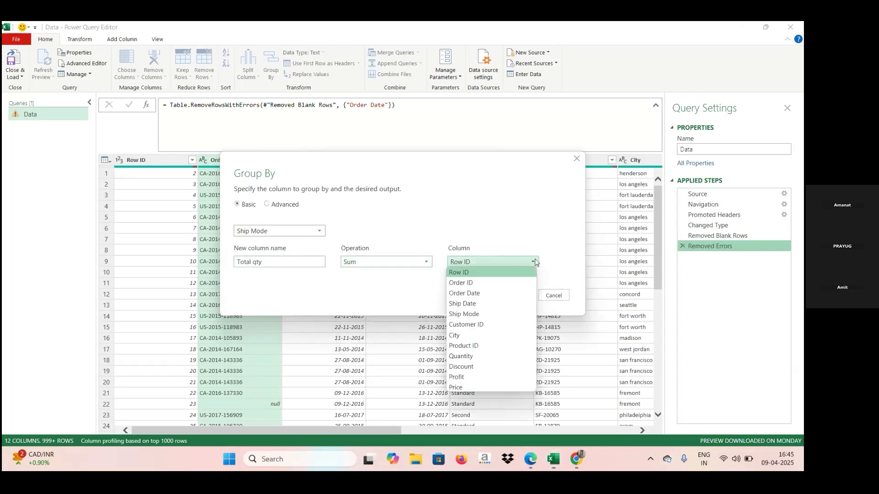
{"action": "left_click", "coordinate": [465, 353]}
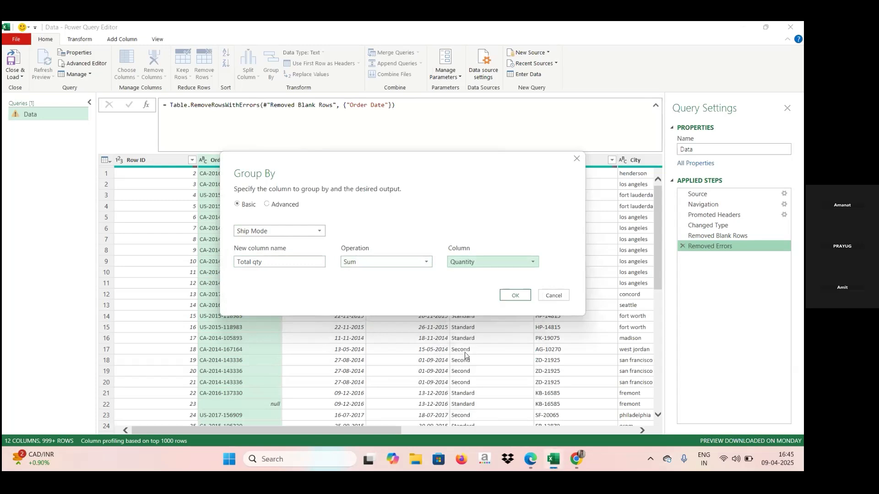
{"action": "left_click", "coordinate": [515, 295]}
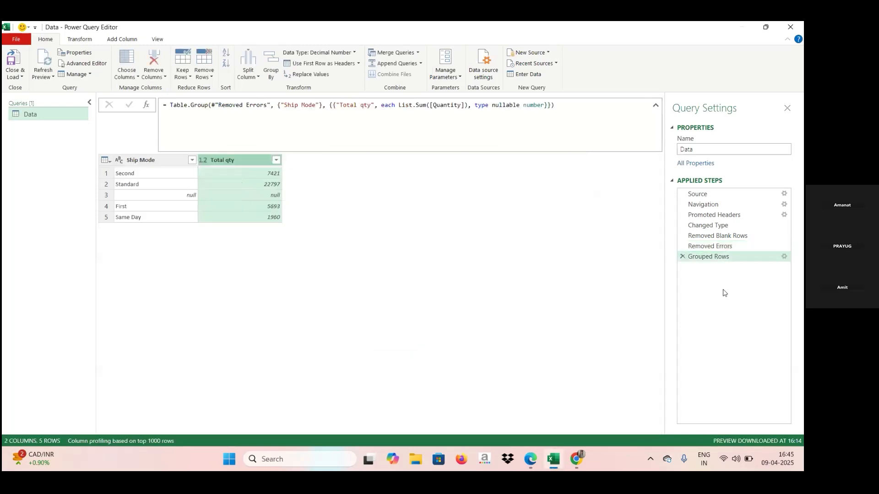
Edit the settings of the Grouped Rows step so it groups by City, and apply the change.
{"action": "left_click", "coordinate": [784, 257]}
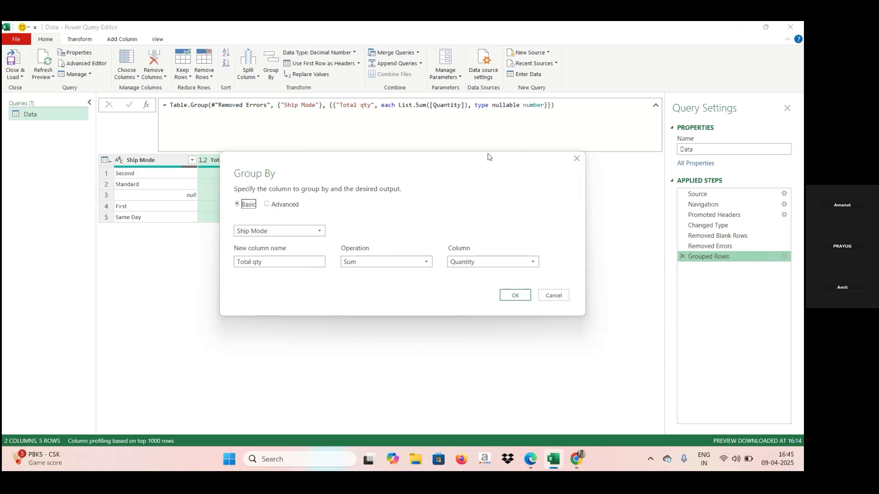
{"action": "left_click", "coordinate": [324, 235]}
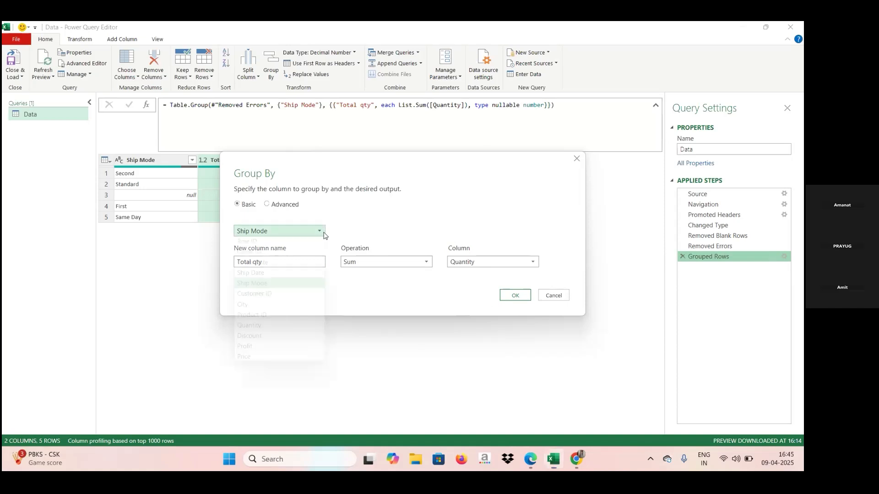
{"action": "left_click", "coordinate": [243, 305]}
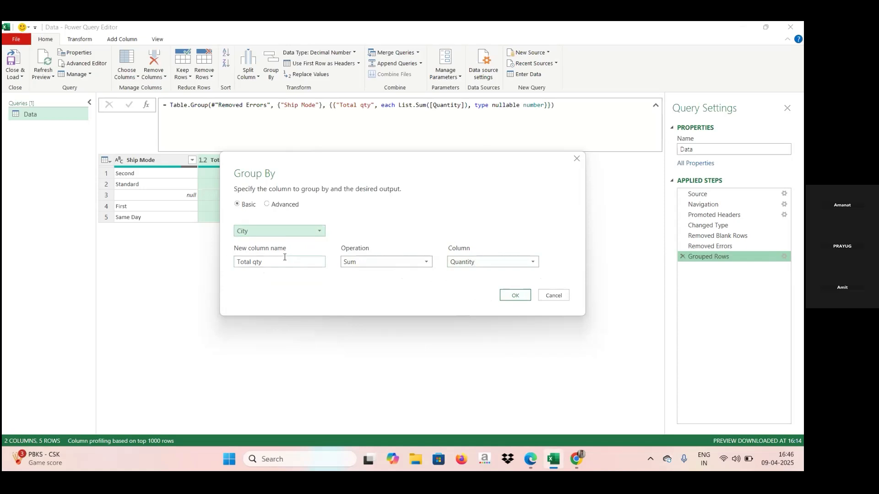
{"action": "left_click", "coordinate": [510, 296]}
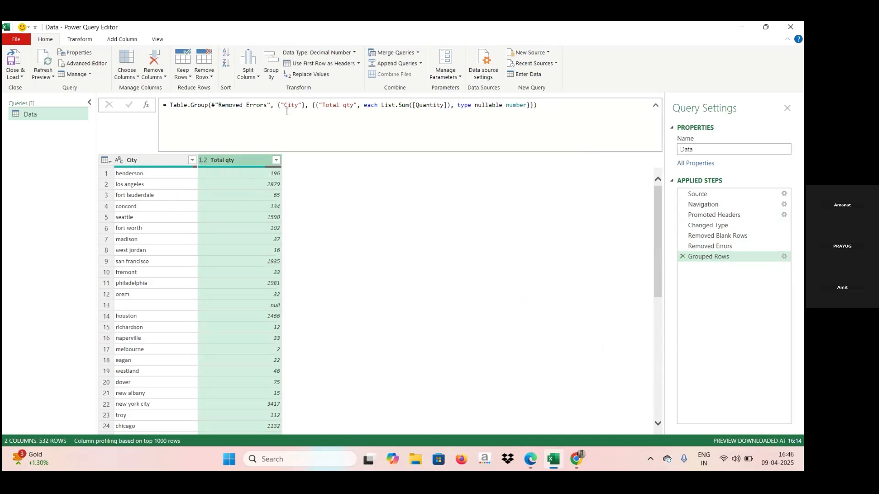
Edit the source reference in the Grouped Rows formula to #"Removed Blank Errors" and apply it.
{"action": "left_click", "coordinate": [698, 249]}
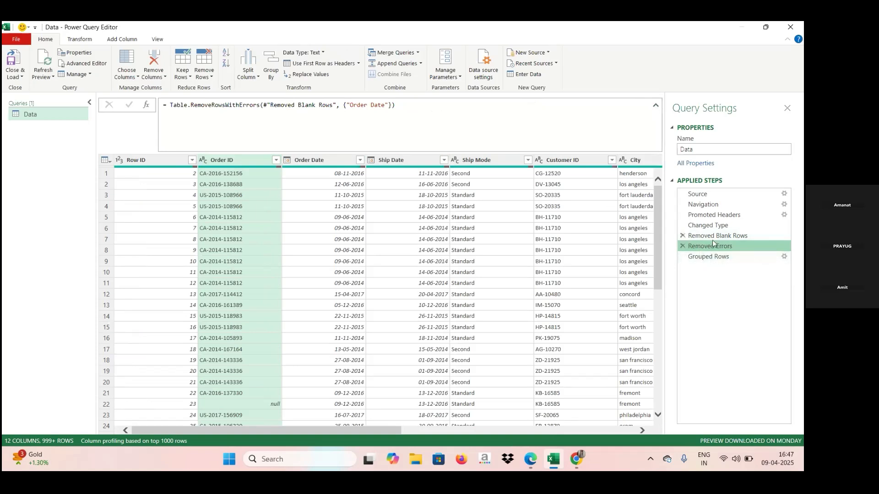
{"action": "left_click", "coordinate": [709, 257]}
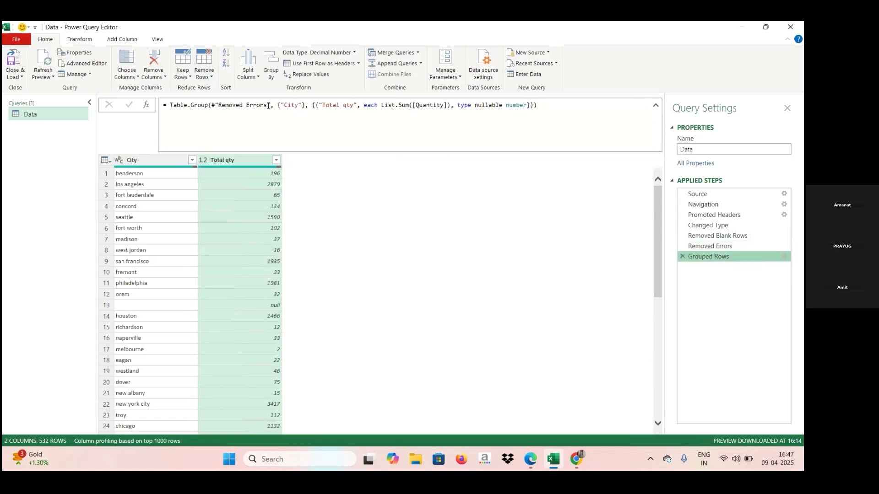
{"action": "left_click", "coordinate": [267, 106]}
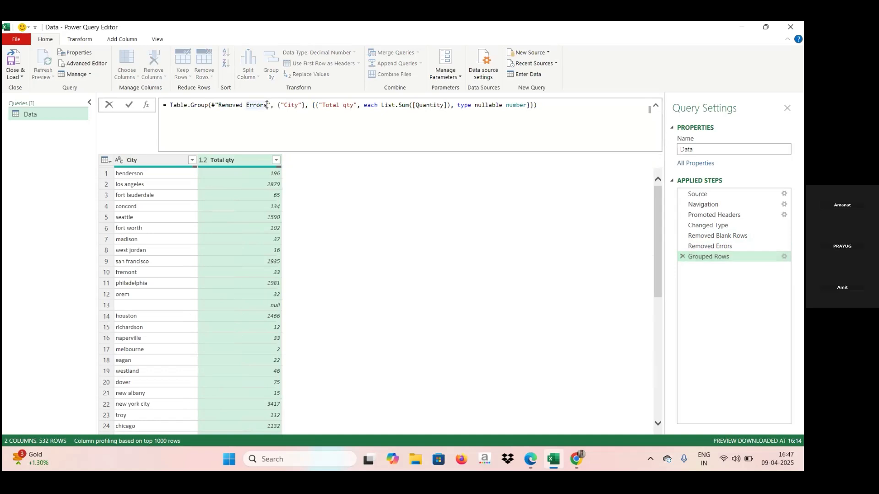
{"action": "key", "text": "BackSpace"}
{"action": "key", "text": "BackSpace"}
{"action": "key", "text": "BackSpace"}
{"action": "key", "text": "BackSpace"}
{"action": "key", "text": "BackSpace"}
{"action": "key", "text": "BackSpace"}
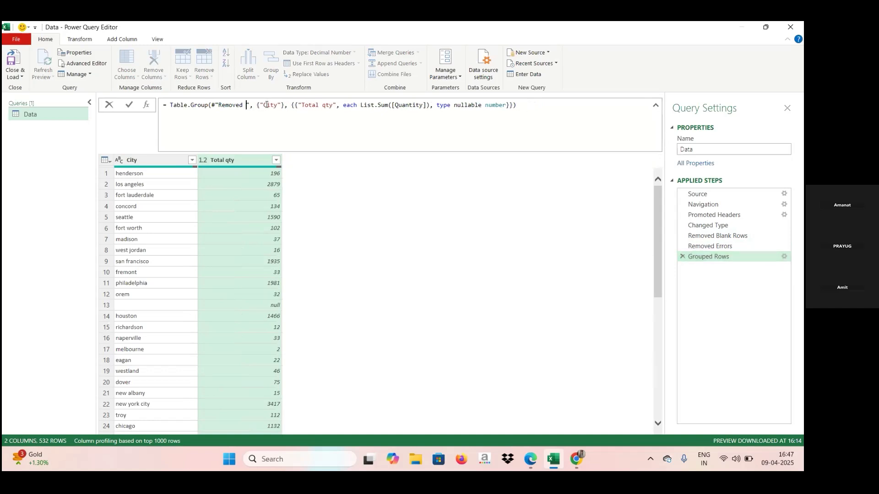
{"action": "key", "text": "Caps_Lock"}
{"action": "type", "text": "B"}
{"action": "key", "text": "Caps_Lock"}
{"action": "type", "text": "la"}
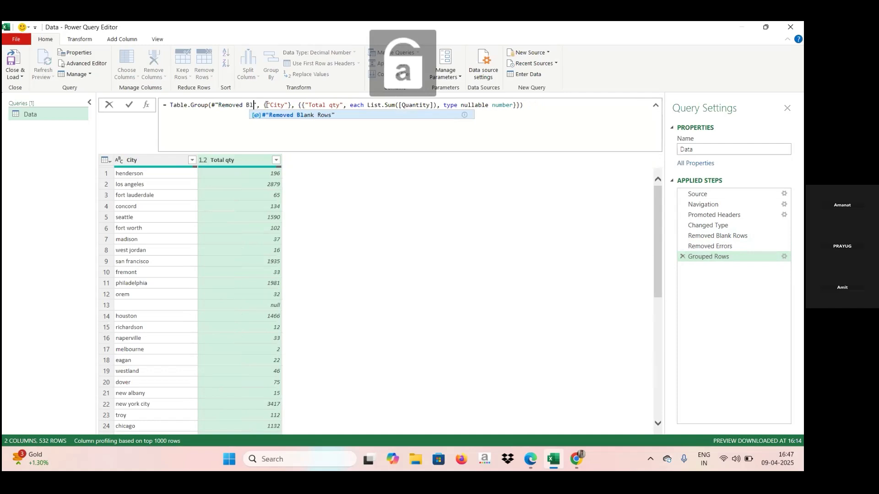
{"action": "type", "text": "nk"}
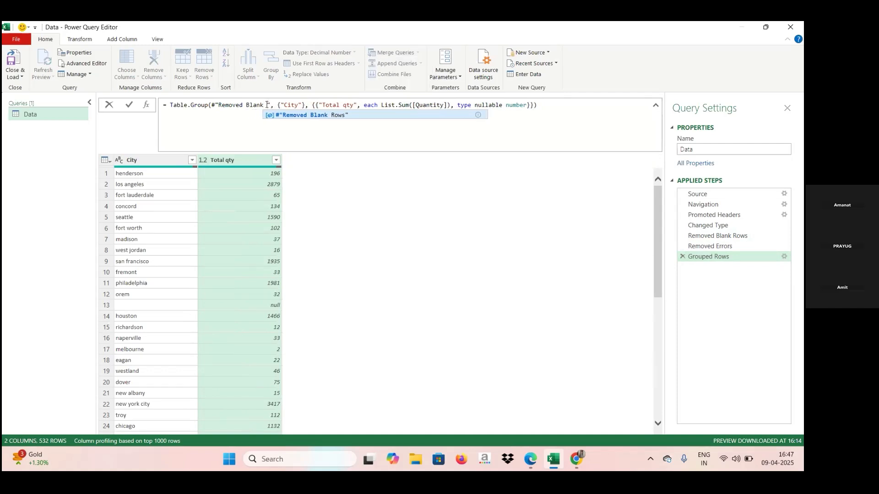
{"action": "key", "text": "Caps_Lock"}
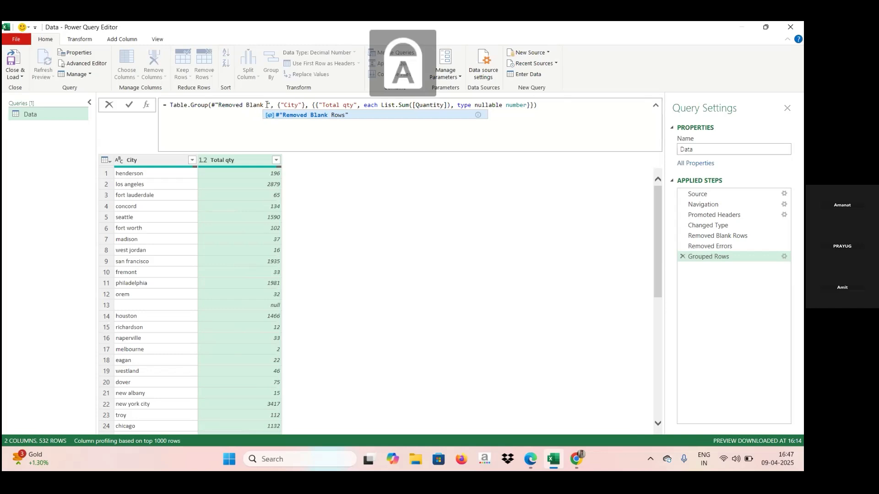
{"action": "type", "text": "R"}
{"action": "key", "text": "Caps_Lock"}
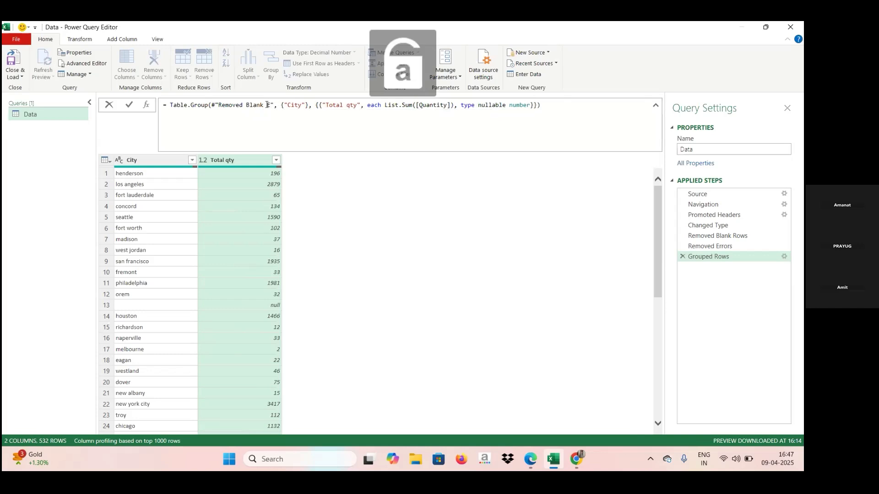
{"action": "type", "text": "rrors"}
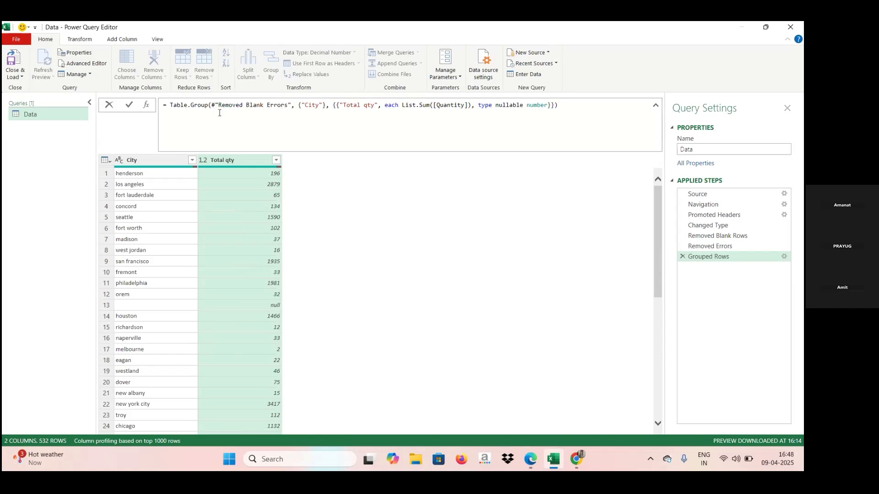
{"action": "left_click", "coordinate": [696, 250]}
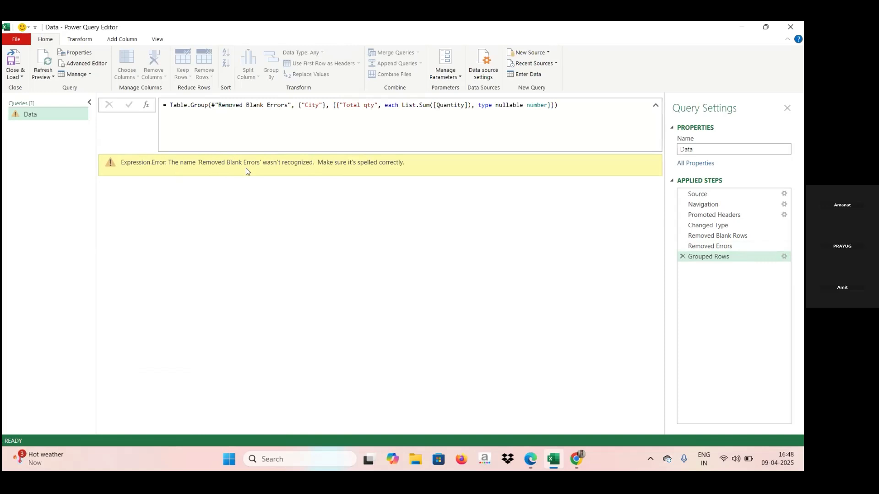
Correct the source reference in the Grouped Rows formula to #"Removed Blank Rows" and apply it.
{"action": "left_click", "coordinate": [287, 106]}
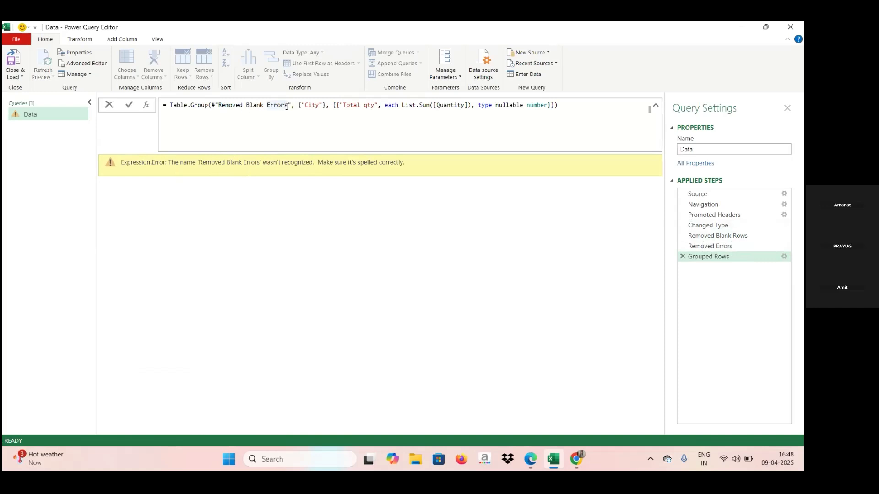
{"action": "key", "text": "BackSpace"}
{"action": "key", "text": "BackSpace"}
{"action": "key", "text": "BackSpace"}
{"action": "key", "text": "BackSpace"}
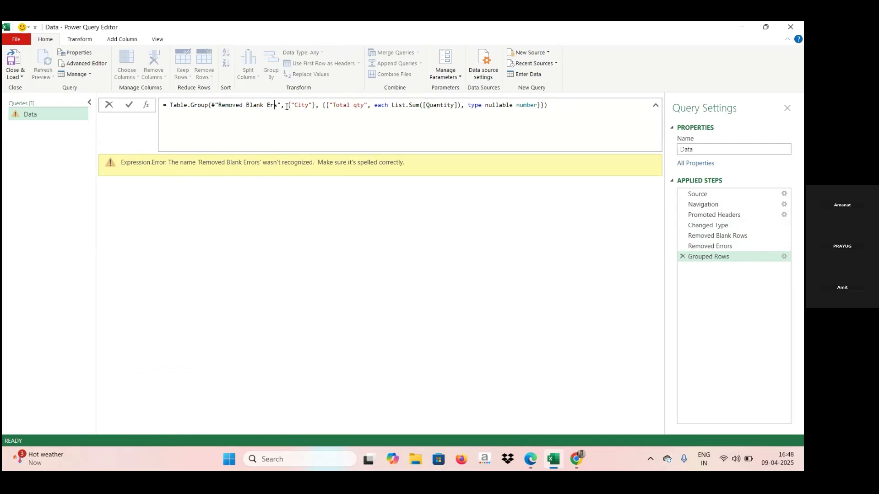
{"action": "key", "text": "BackSpace"}
{"action": "key", "text": "Caps_Lock"}
{"action": "type", "text": "R"}
{"action": "key", "text": "Caps_Lock"}
{"action": "type", "text": "ow"}
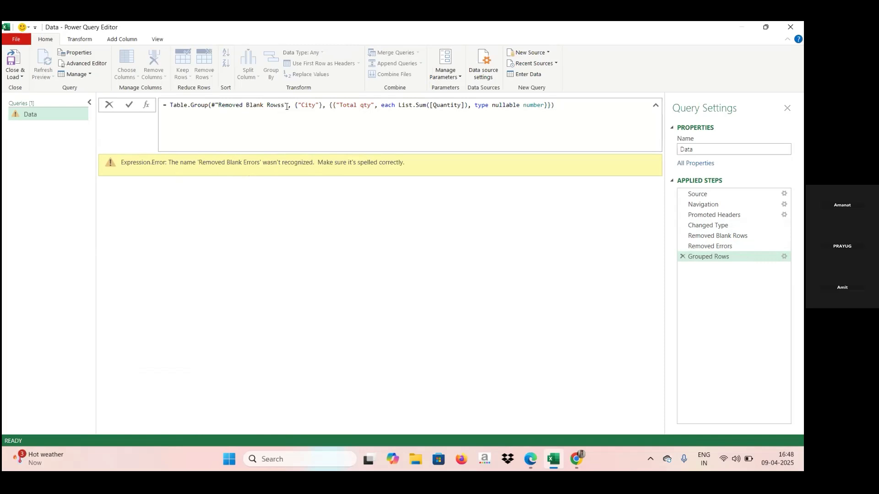
{"action": "key", "text": "BackSpace"}
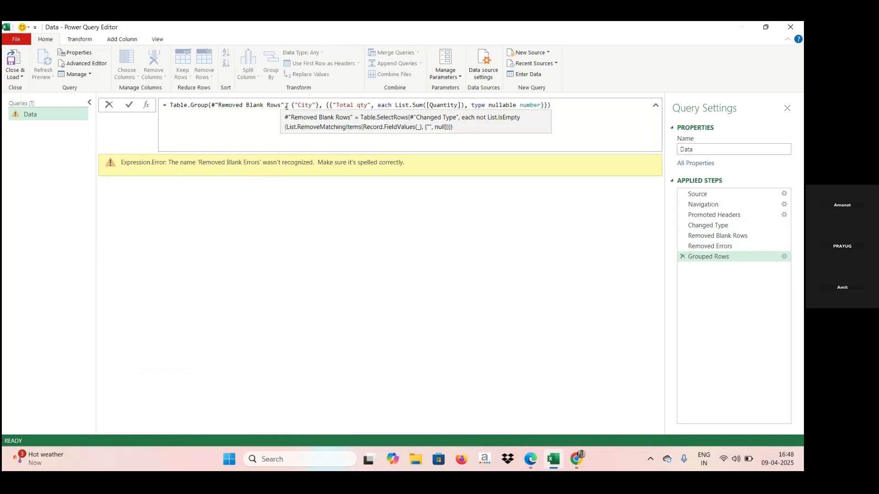
{"action": "key", "text": "shift+Return"}
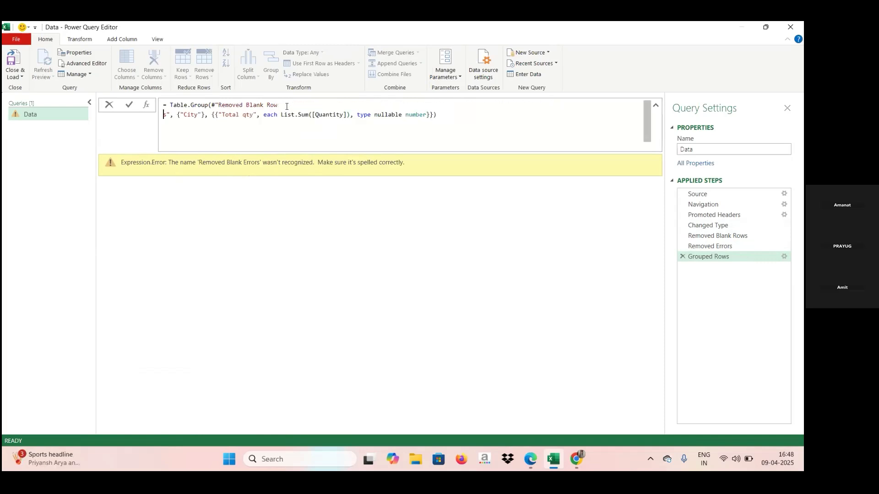
{"action": "key", "text": "BackSpace"}
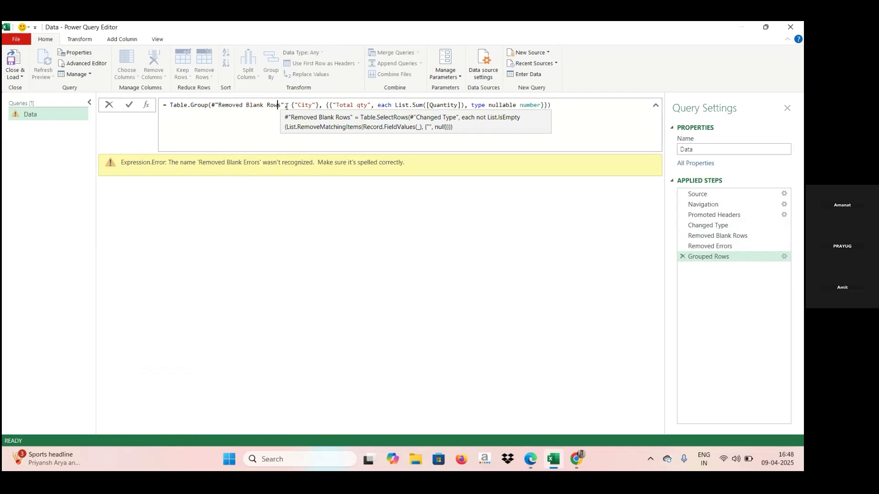
{"action": "left_click", "coordinate": [556, 105]}
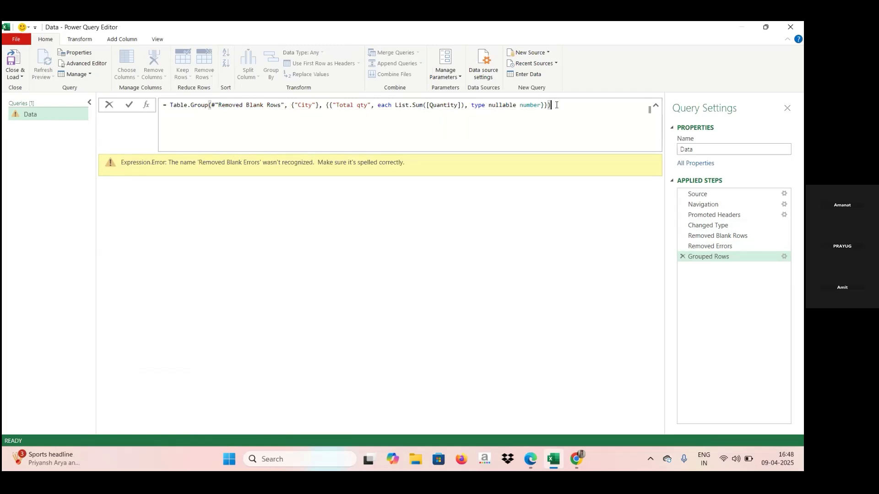
{"action": "key", "text": "Return"}
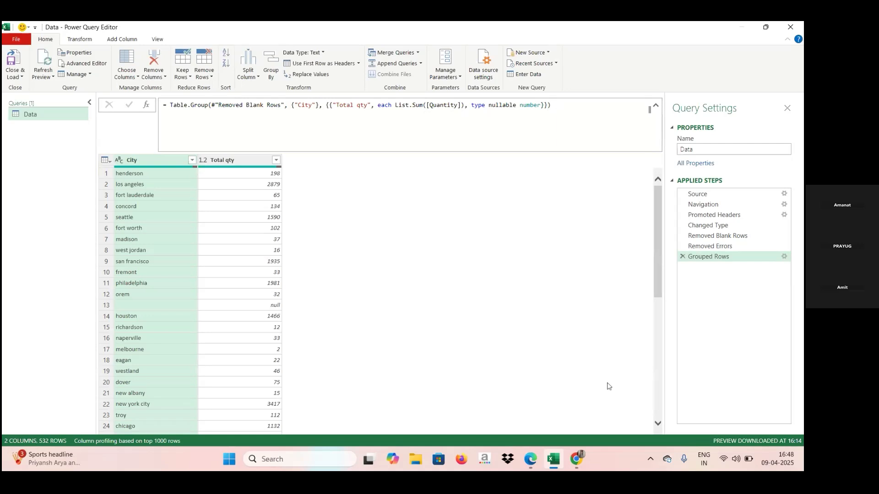
Change the source reference in the Grouped Rows formula to #"Changed Type" and apply it.
{"action": "scroll", "coordinate": [660, 360], "scroll_direction": "down", "scroll_amount": 7}
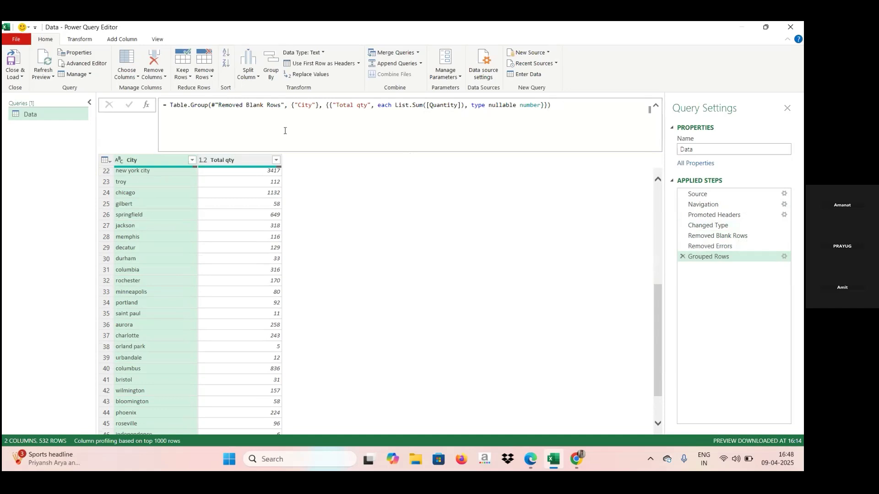
{"action": "left_click", "coordinate": [280, 105]}
{"action": "key", "text": "BackSpace"}
{"action": "key", "text": "BackSpace"}
{"action": "key", "text": "BackSpace"}
{"action": "key", "text": "BackSpace"}
{"action": "key", "text": "BackSpace"}
{"action": "key", "text": "BackSpace"}
{"action": "key", "text": "BackSpace"}
{"action": "key", "text": "BackSpace"}
{"action": "key", "text": "BackSpace"}
{"action": "key", "text": "BackSpace"}
{"action": "key", "text": "BackSpace"}
{"action": "key", "text": "BackSpace"}
{"action": "key", "text": "BackSpace"}
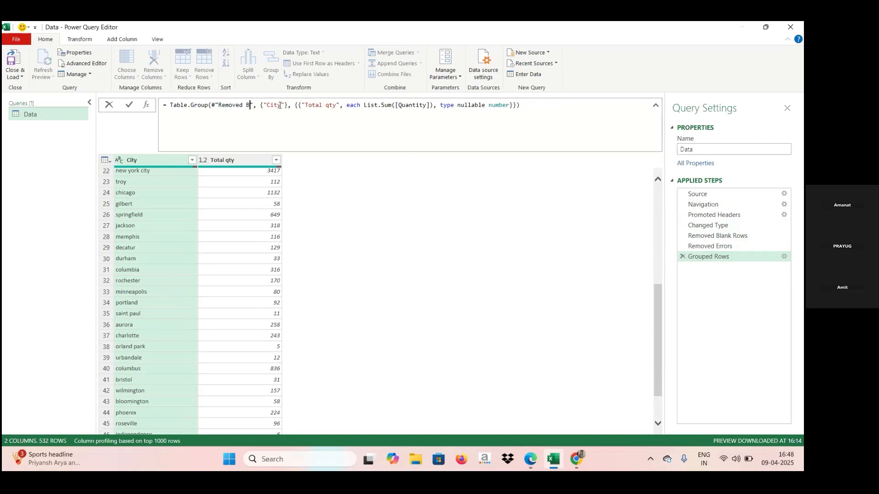
{"action": "key", "text": "BackSpace"}
{"action": "key", "text": "BackSpace"}
{"action": "key", "text": "BackSpace"}
{"action": "key", "text": "BackSpace"}
{"action": "key", "text": "BackSpace"}
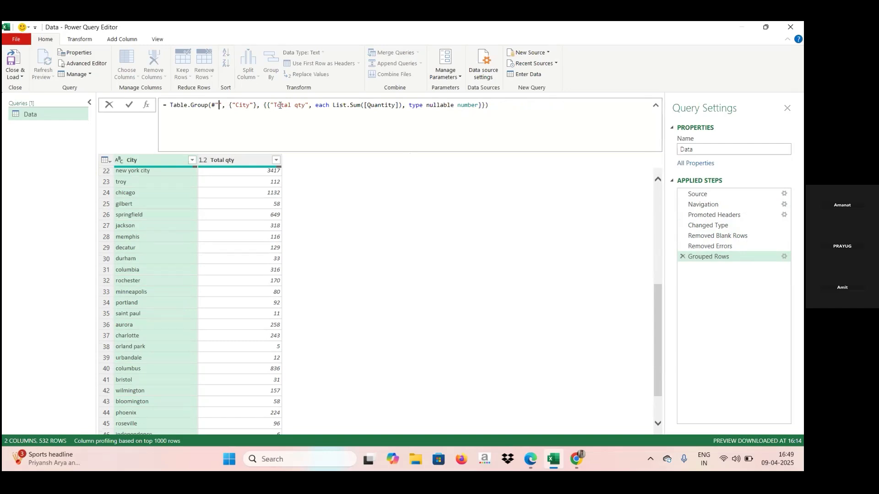
{"action": "key", "text": "Caps_Lock"}
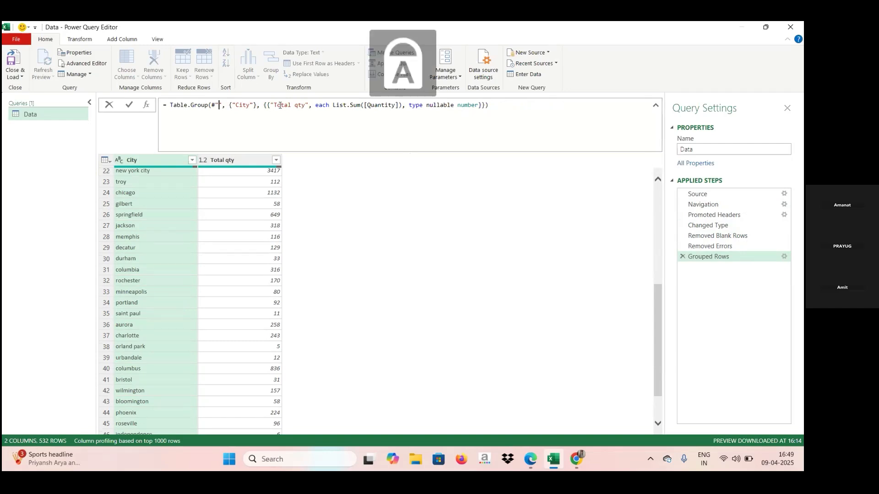
{"action": "type", "text": "C"}
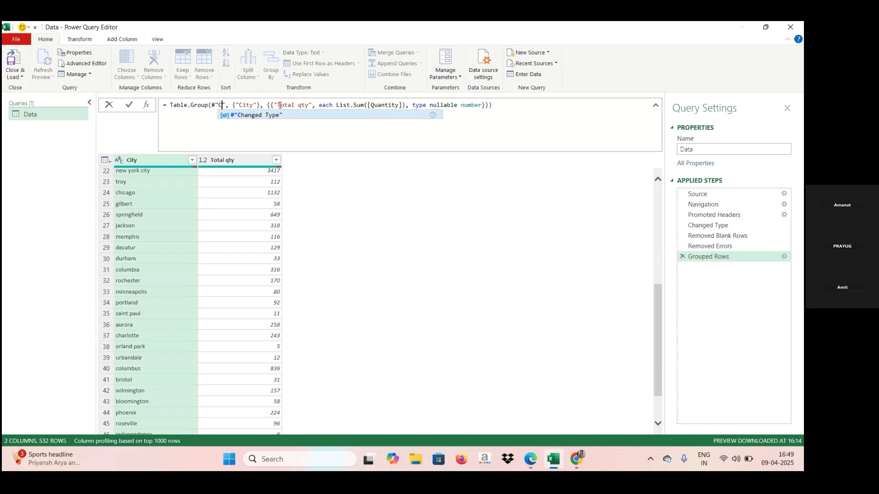
{"action": "left_click", "coordinate": [283, 115]}
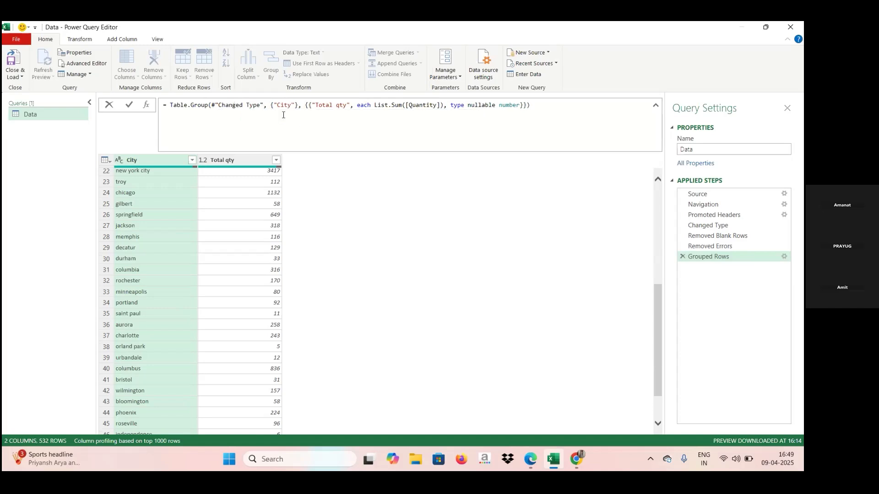
{"action": "key", "text": "Return"}
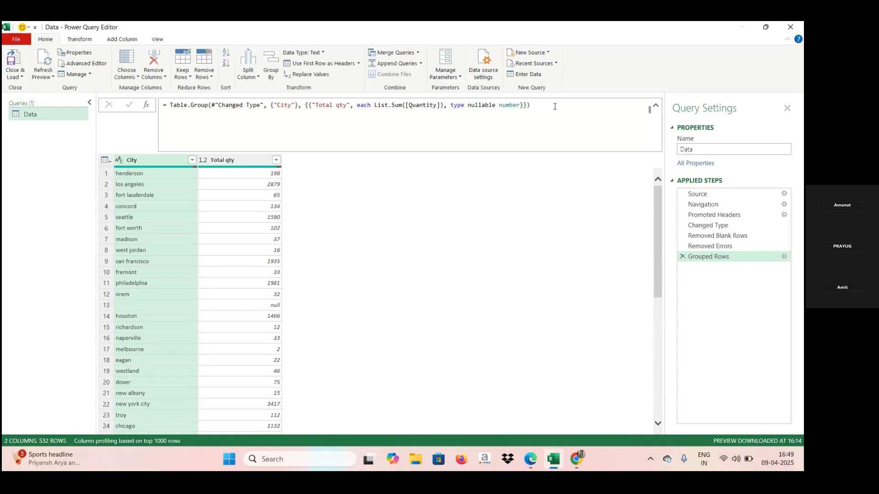
Review the formulas of the applied steps from Promoted Headers to Grouped Rows, and inspect the Grouped Rows settings.
{"action": "left_click", "coordinate": [734, 228]}
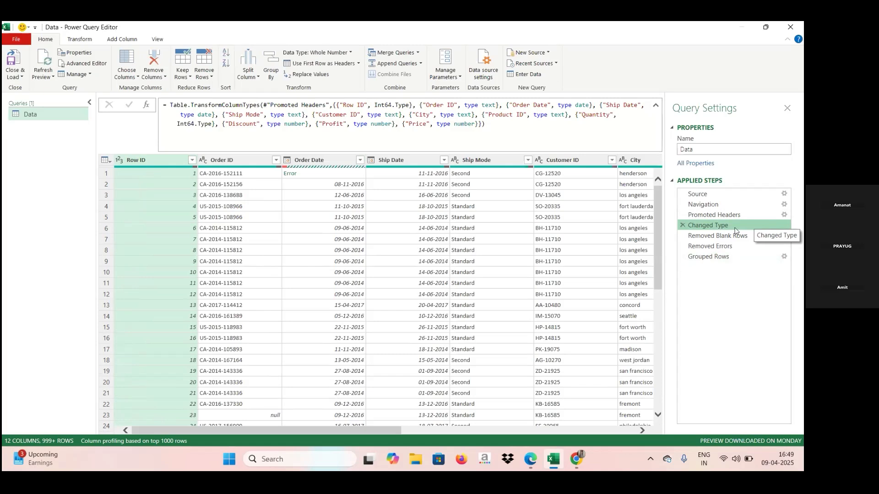
{"action": "left_click", "coordinate": [731, 237]}
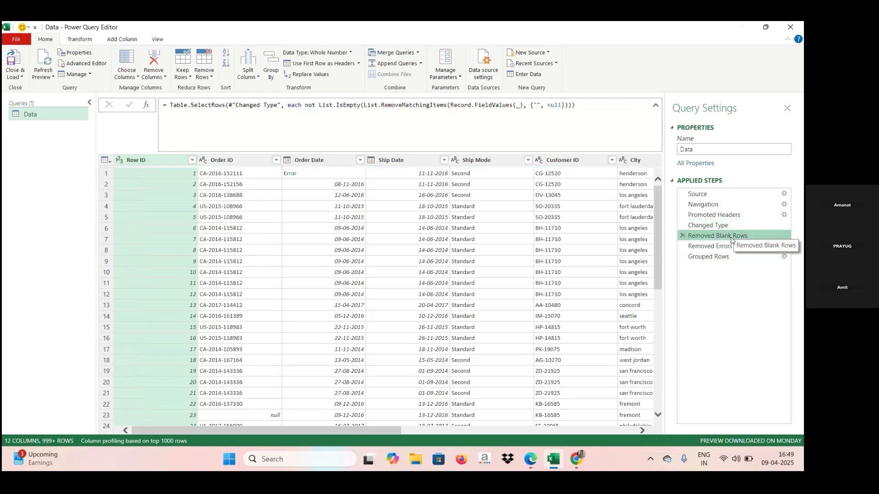
{"action": "left_click", "coordinate": [726, 247]}
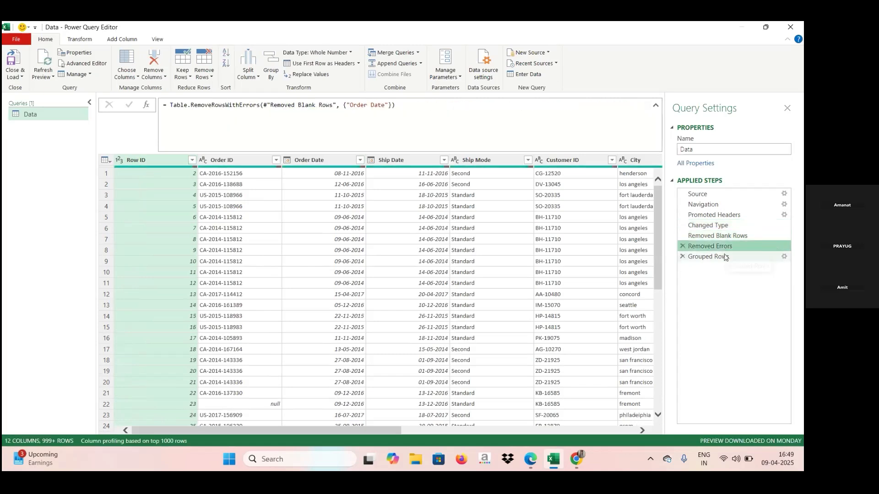
{"action": "left_click", "coordinate": [724, 259]}
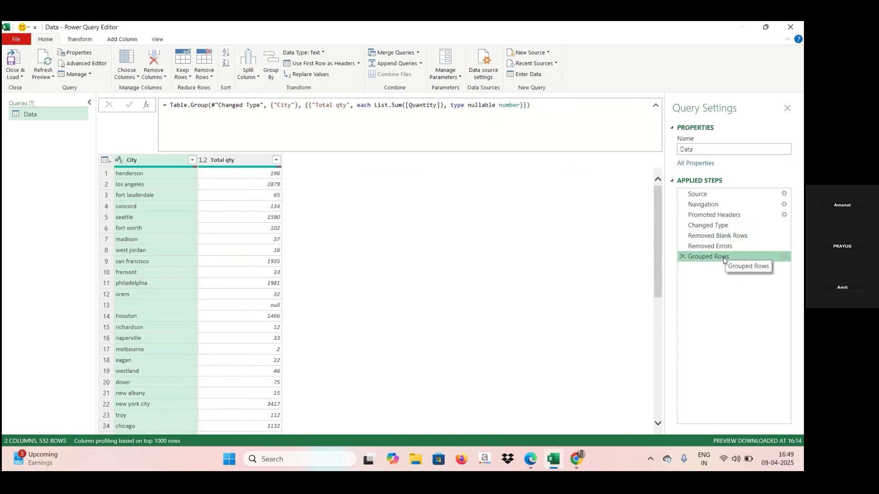
{"action": "left_click", "coordinate": [707, 226]}
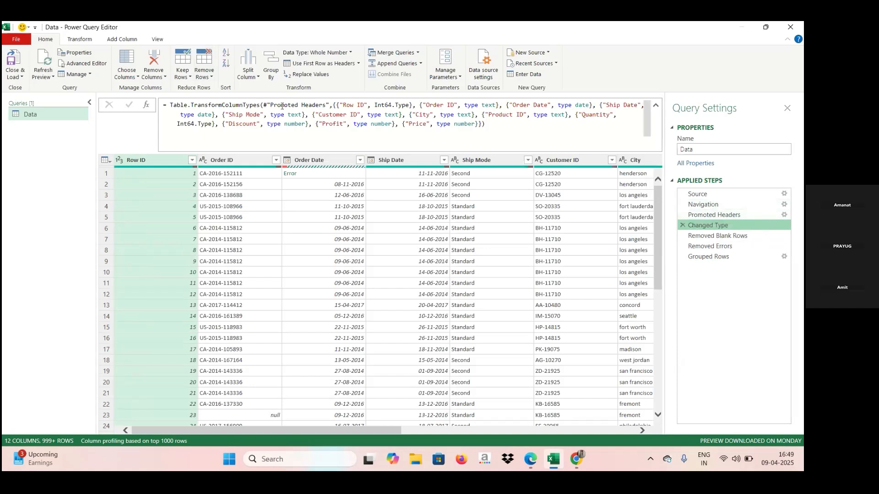
{"action": "left_click", "coordinate": [721, 216]}
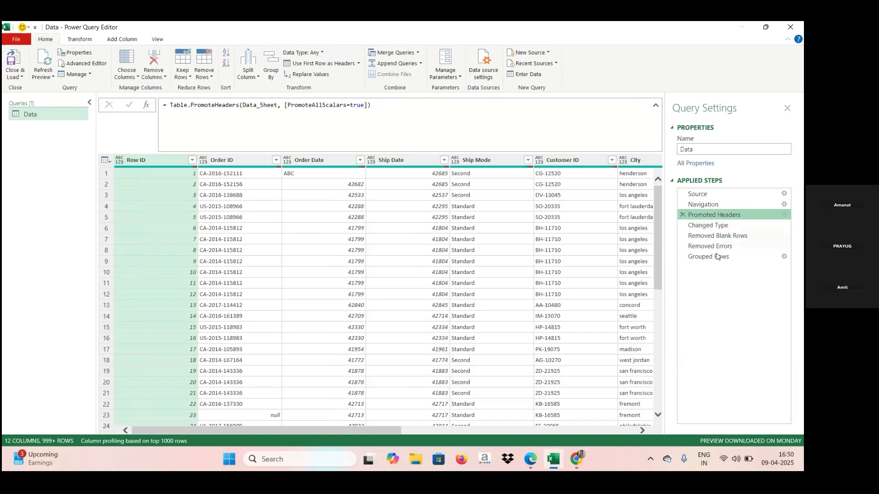
{"action": "left_click", "coordinate": [784, 258]}
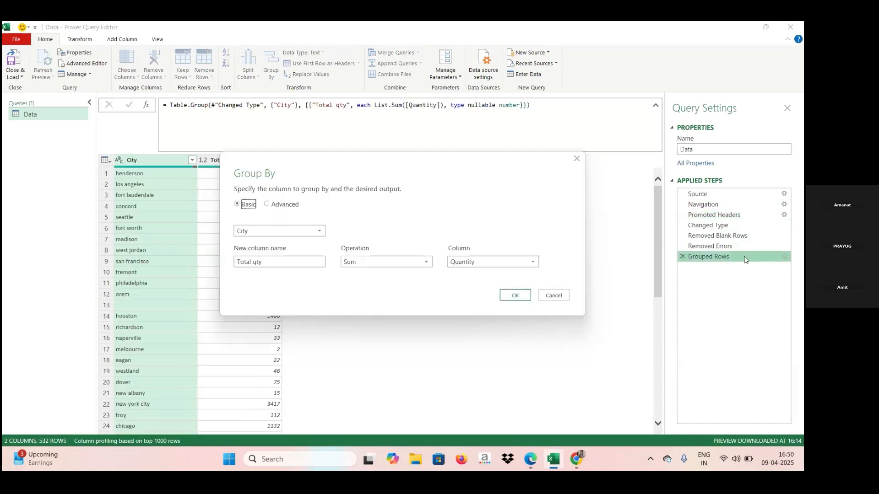
{"action": "left_click", "coordinate": [554, 295]}
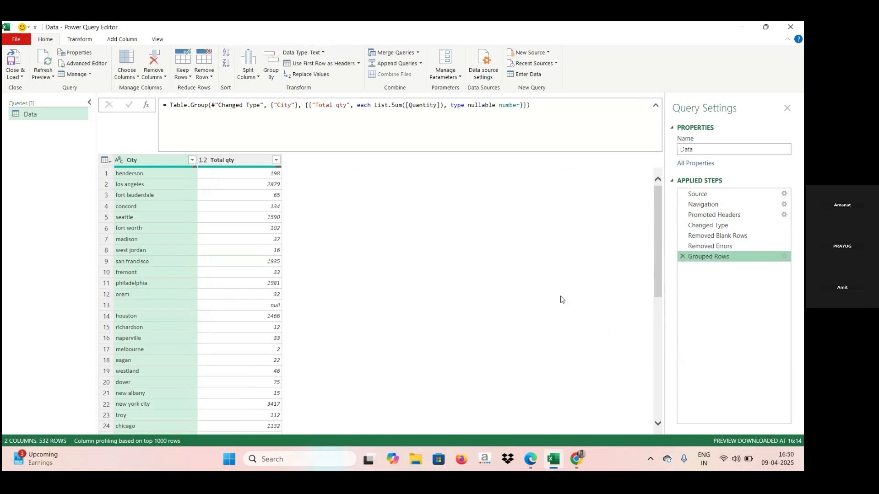
Check the formulas of the Removed Errors and Removed Blank Rows steps, and delete the Grouped Rows step.
{"action": "left_click", "coordinate": [705, 249]}
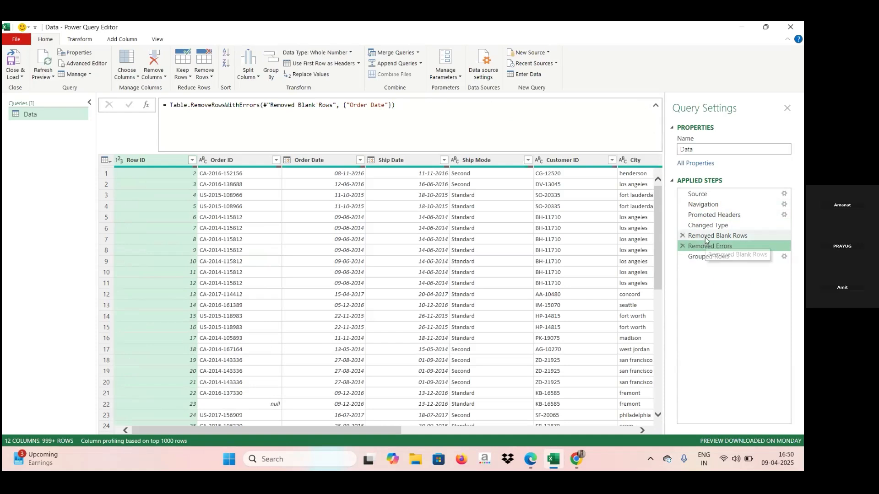
{"action": "left_click", "coordinate": [706, 236]}
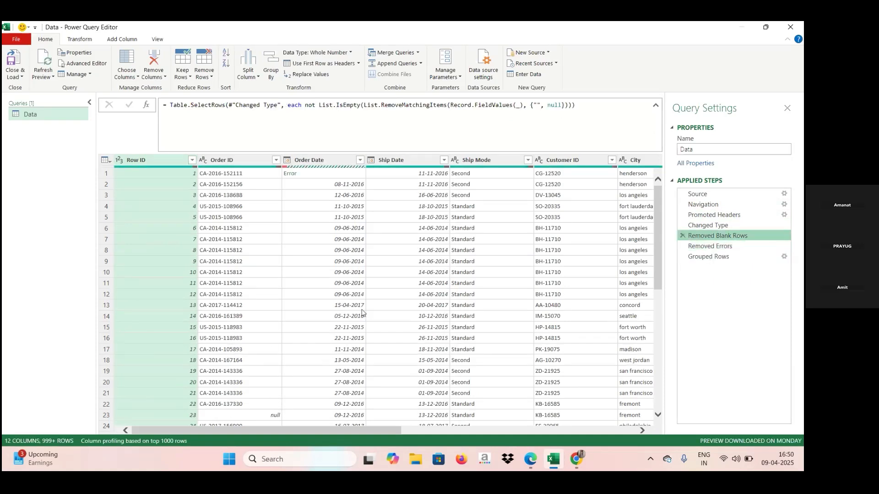
{"action": "left_click", "coordinate": [727, 257]}
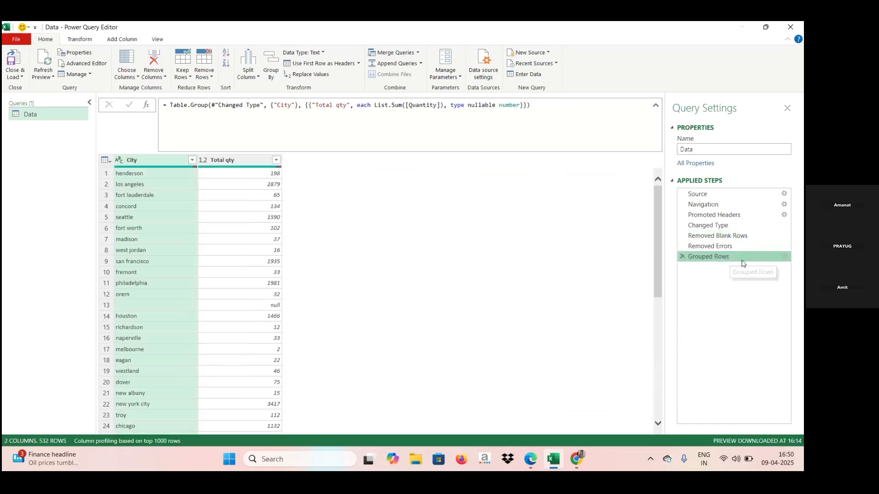
{"action": "left_click", "coordinate": [682, 257]}
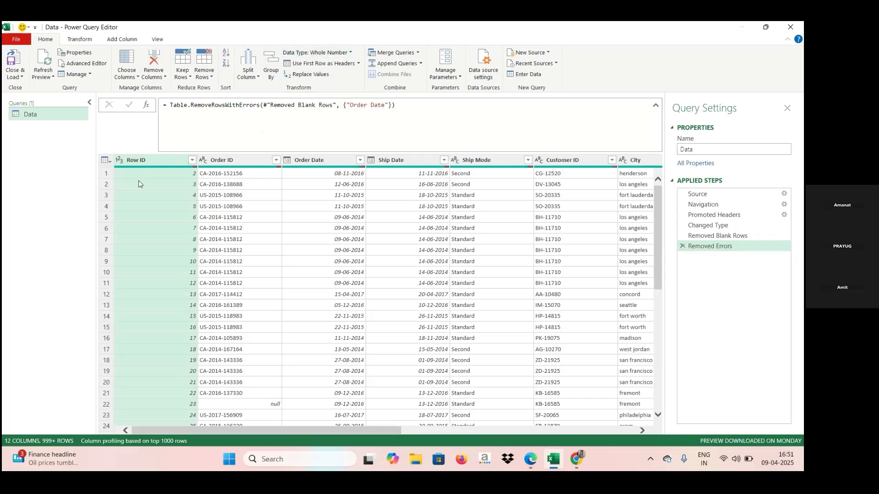
Select the Order ID column and view the data types available for it.
{"action": "left_click", "coordinate": [249, 163]}
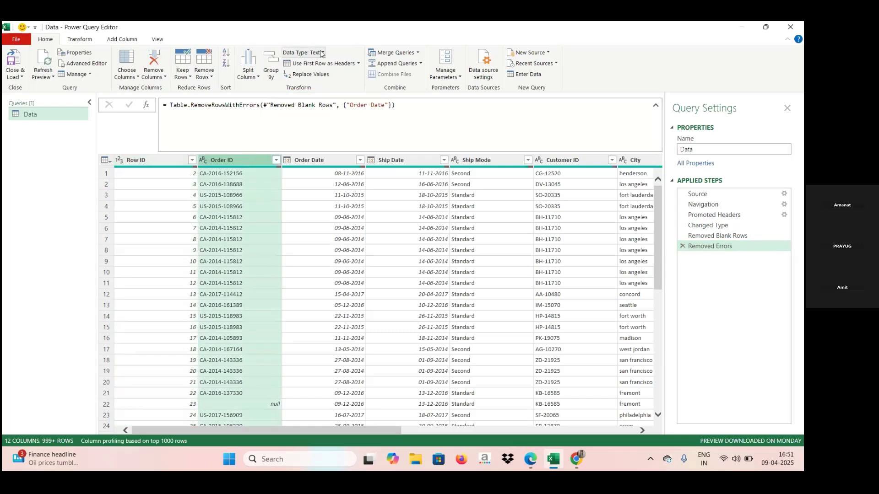
{"action": "left_click", "coordinate": [323, 53]}
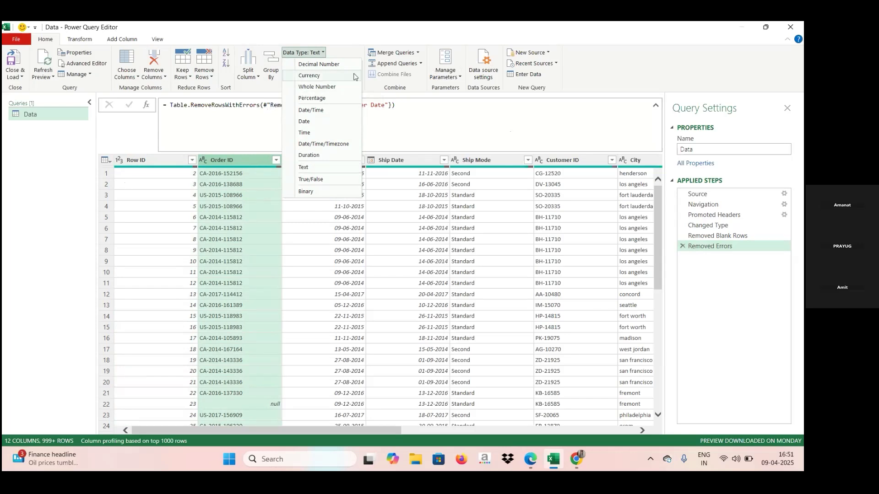
{"action": "left_click", "coordinate": [107, 151]}
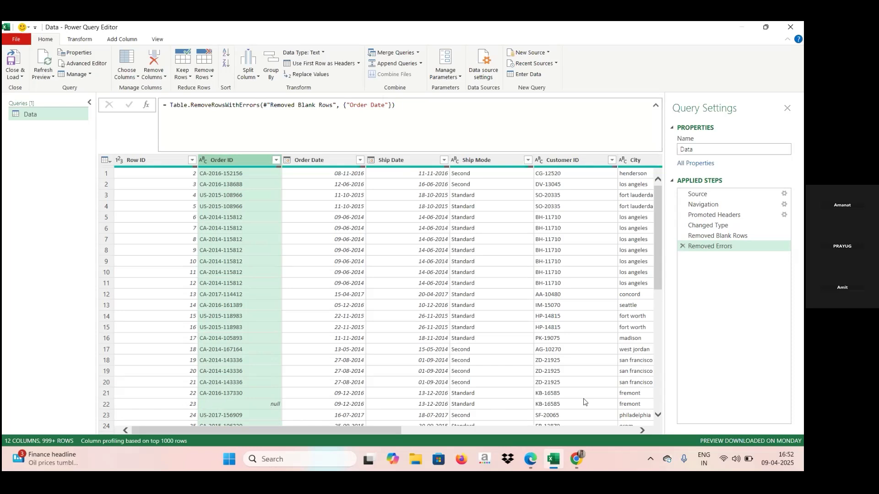
Replace the null values in the Order ID column with dfgh7656.
{"action": "left_click", "coordinate": [313, 78]}
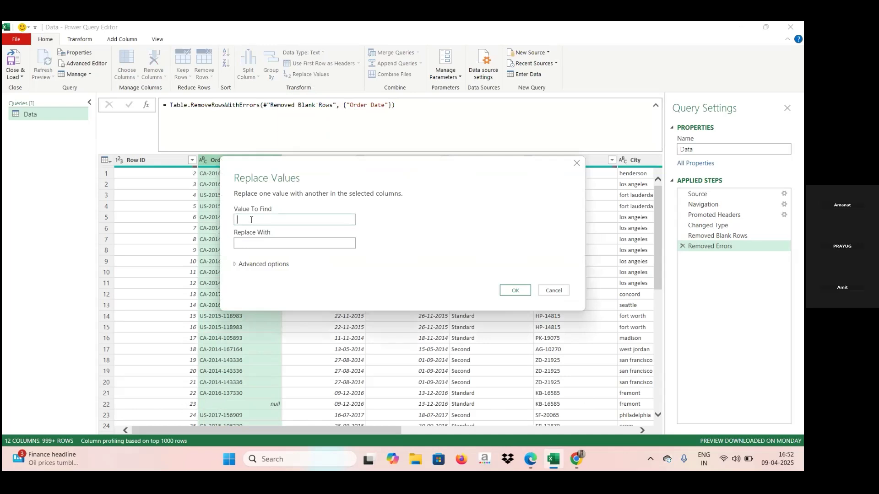
{"action": "key", "text": "Caps_Lock"}
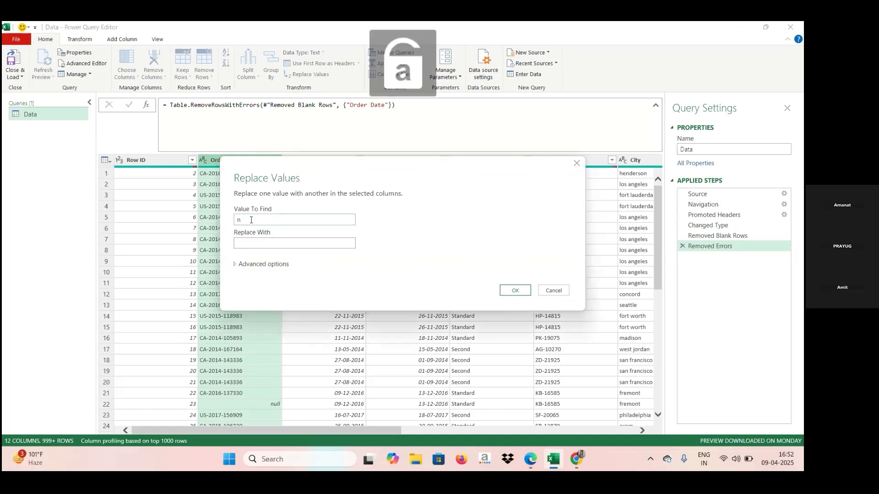
{"action": "type", "text": "ull"}
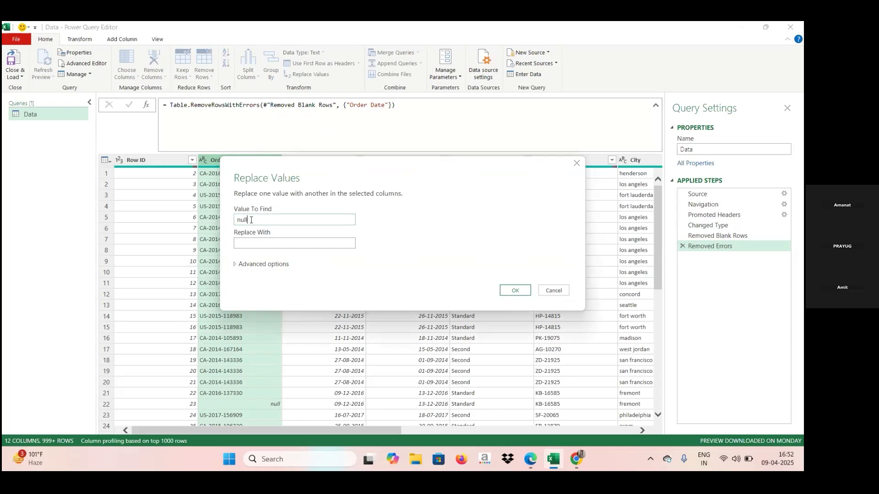
{"action": "left_click", "coordinate": [254, 243]}
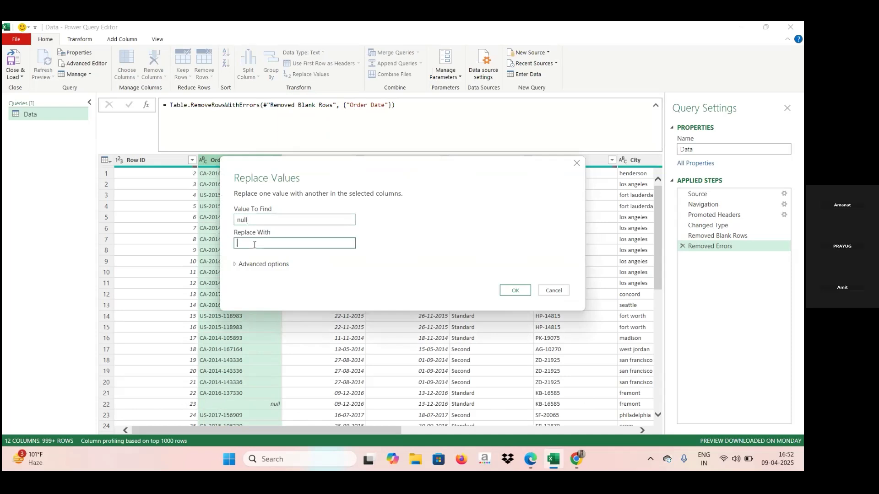
{"action": "type", "text": "sgfh"}
{"action": "key", "text": "BackSpace"}
{"action": "key", "text": "BackSpace"}
{"action": "key", "text": "BackSpace"}
{"action": "key", "text": "BackSpace"}
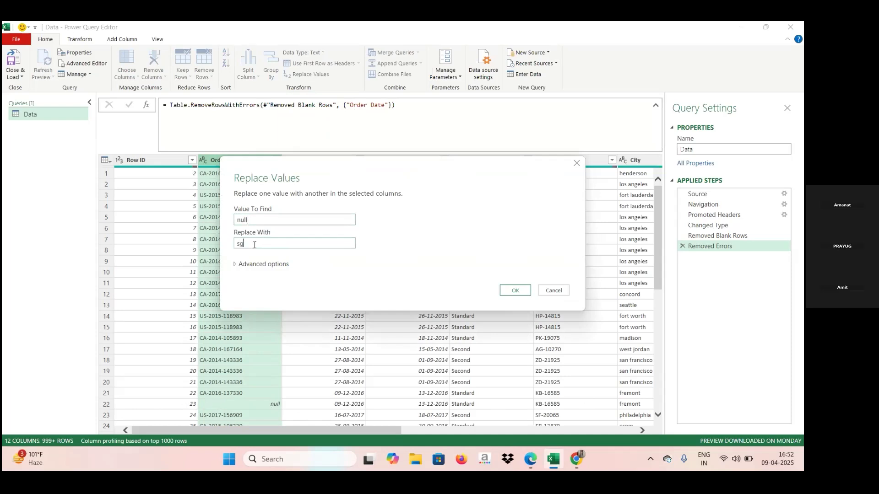
{"action": "type", "text": "dfgh7556"}
{"action": "left_click", "coordinate": [511, 290]}
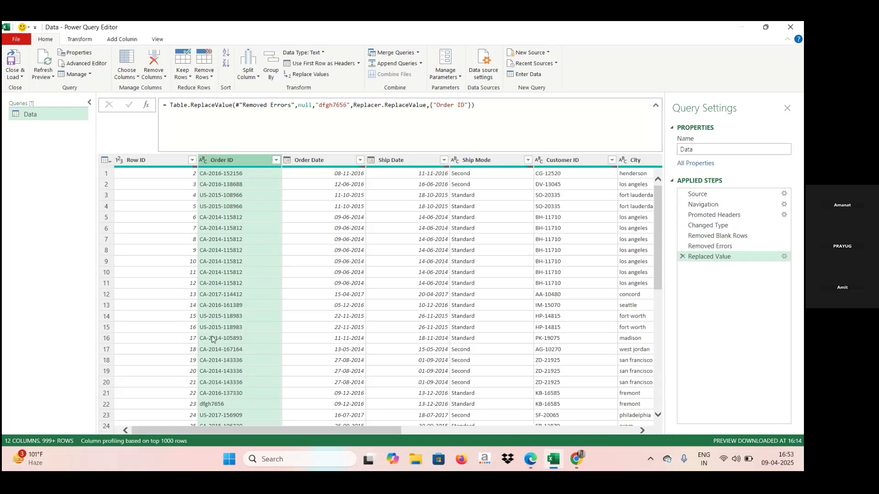
Switch to the Zoom meeting in Edge, mute and unmute the microphone, and return to the Power Query Editor.
{"action": "mouse_move", "coordinate": [531, 462]}
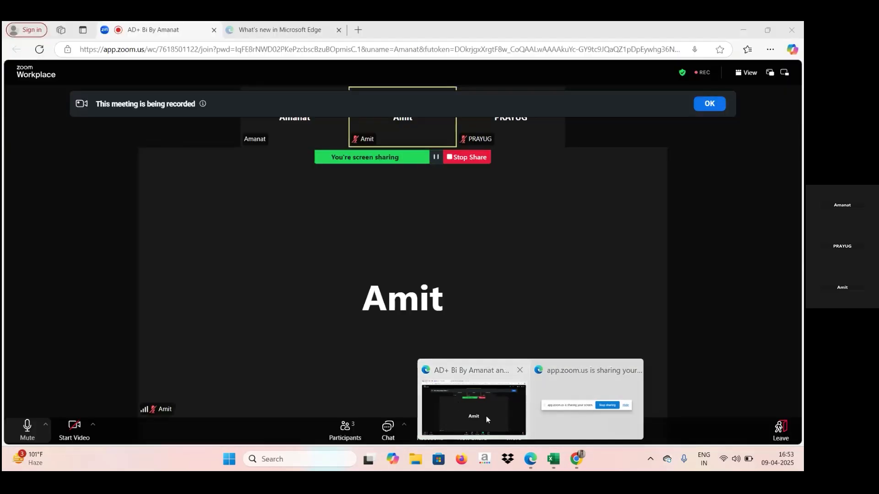
{"action": "left_click", "coordinate": [486, 416]}
{"action": "left_click", "coordinate": [35, 425]}
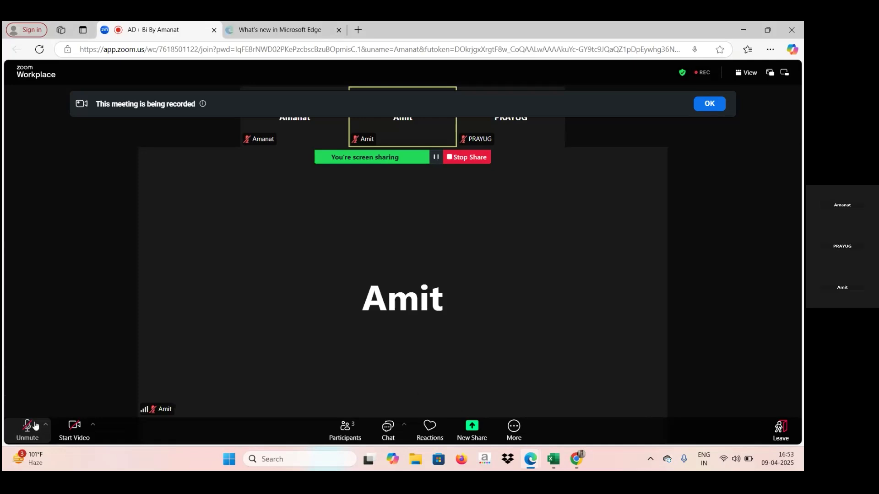
{"action": "left_click", "coordinate": [35, 425]}
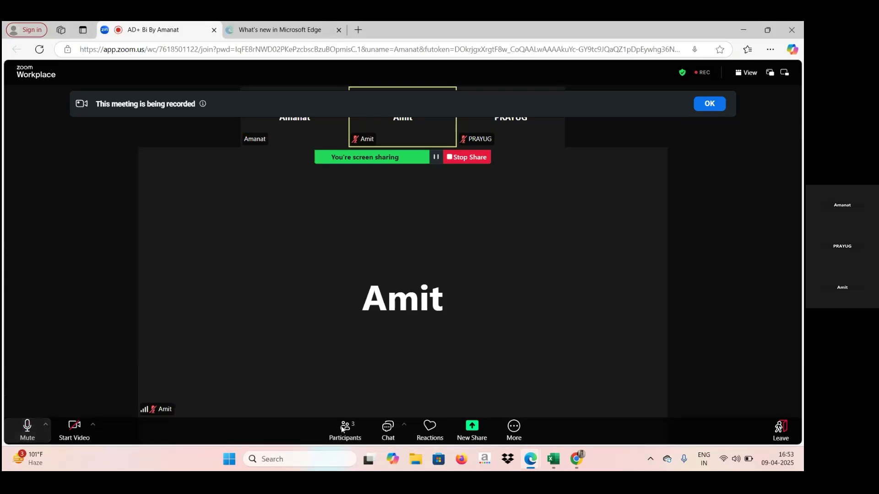
{"action": "left_click", "coordinate": [552, 461]}
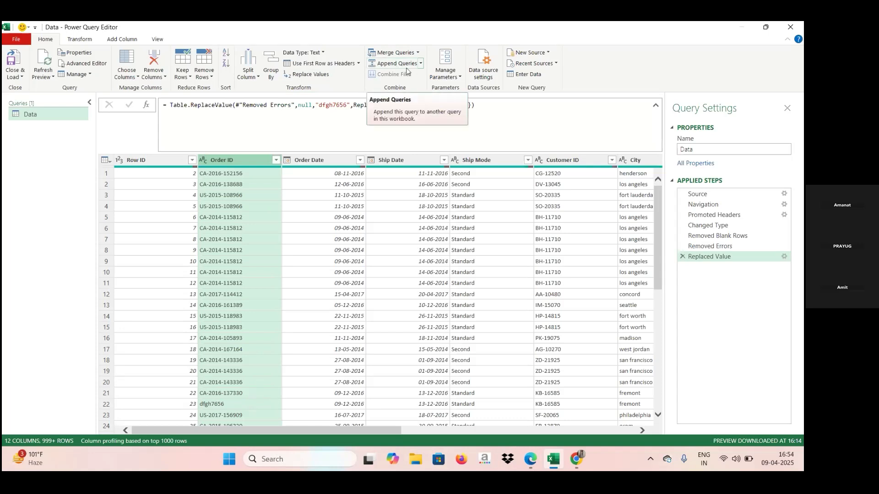
View the data source settings of the current workbook, close them, and display the list of recent sources.
{"action": "left_click", "coordinate": [486, 77]}
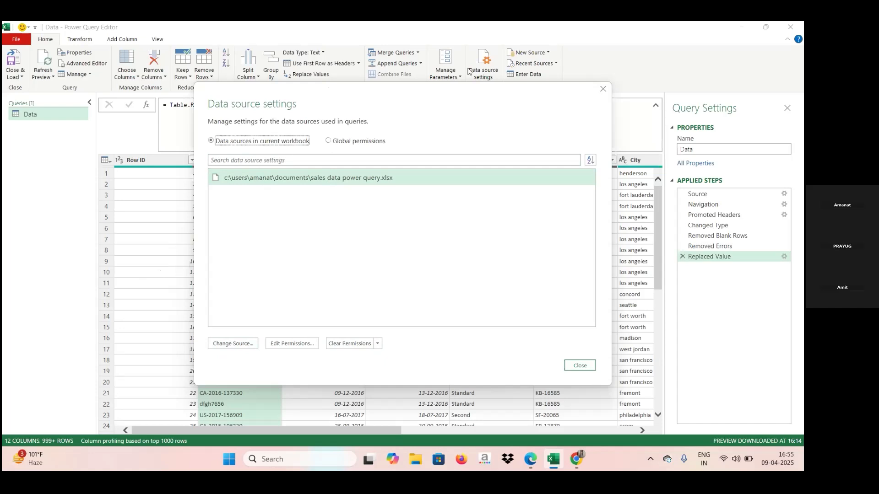
{"action": "left_click", "coordinate": [580, 366]}
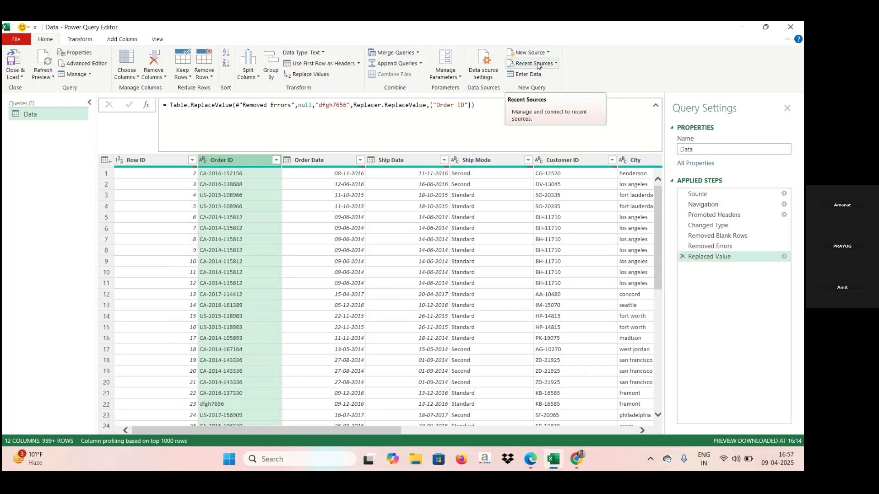
{"action": "left_click", "coordinate": [557, 65]}
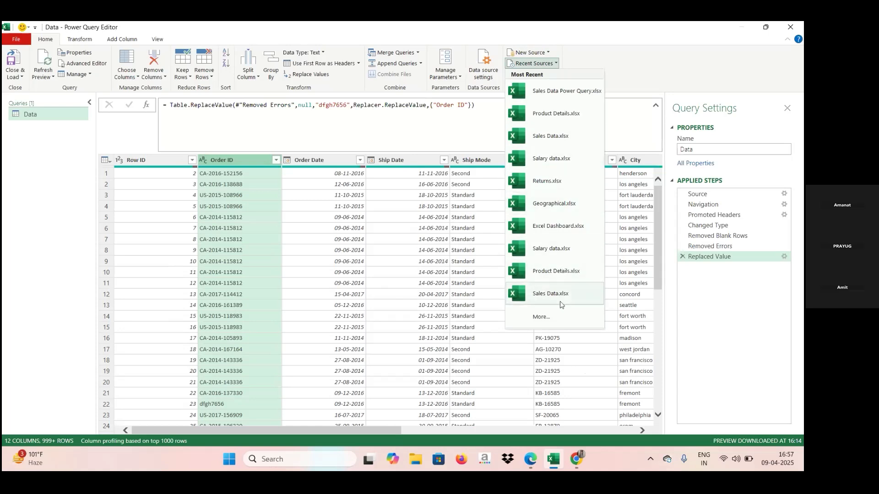
Examine the source types available for a new source, including the file formats, and the list of recent sources.
{"action": "left_click", "coordinate": [545, 54]}
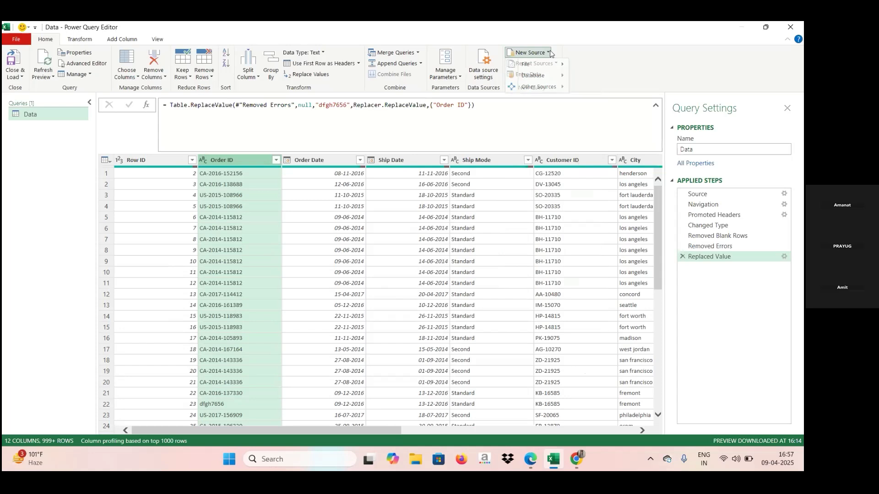
{"action": "left_click", "coordinate": [550, 53]}
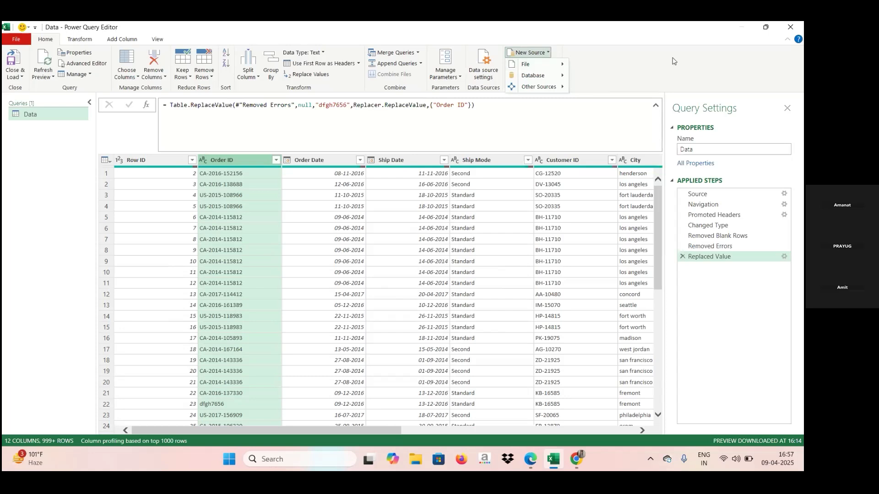
{"action": "left_click", "coordinate": [594, 81]}
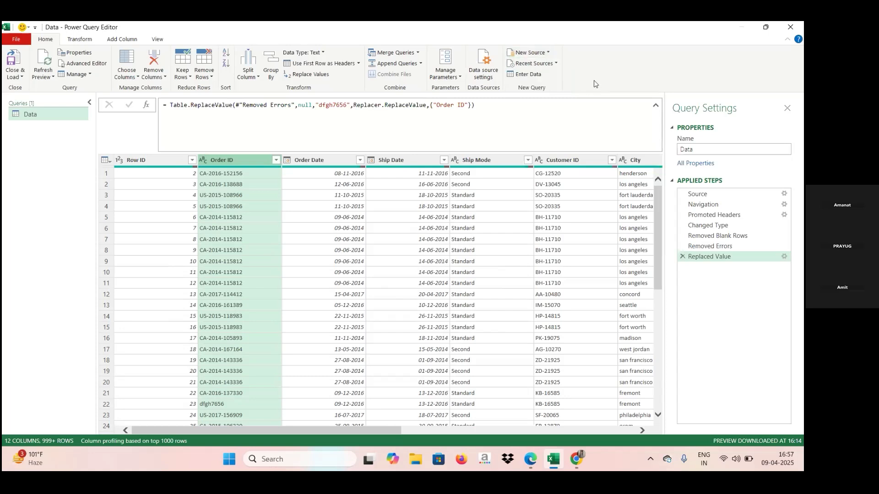
{"action": "left_click", "coordinate": [554, 67]}
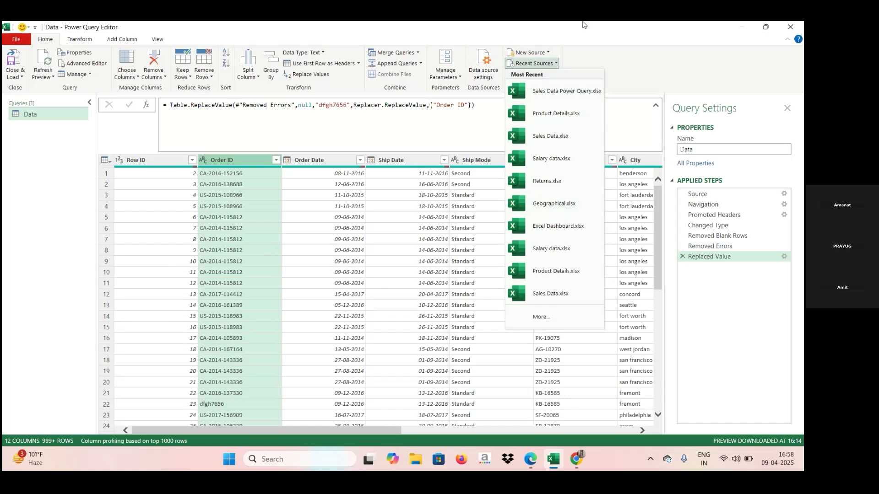
{"action": "left_click", "coordinate": [548, 55]}
{"action": "left_click", "coordinate": [548, 55]}
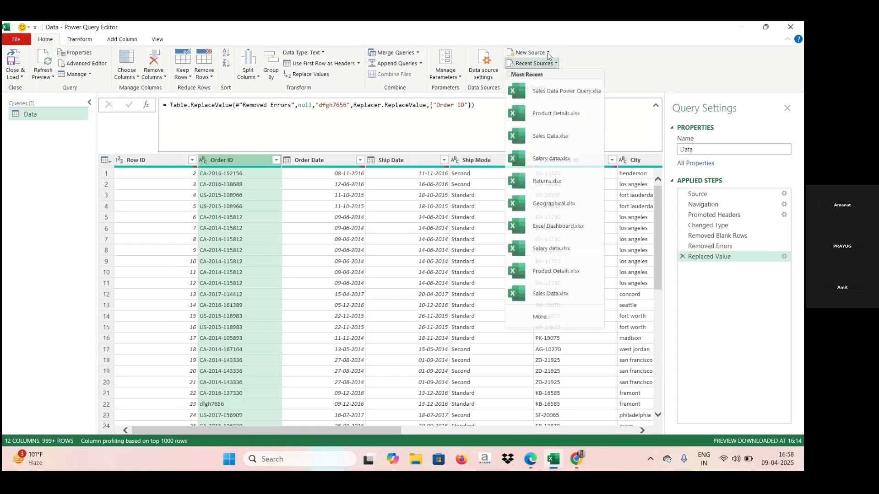
{"action": "left_click", "coordinate": [547, 54]}
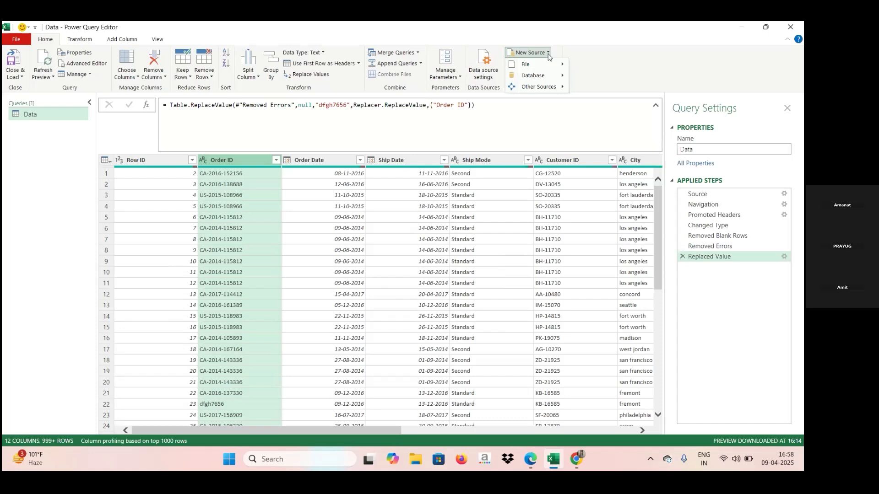
{"action": "mouse_move", "coordinate": [547, 64]}
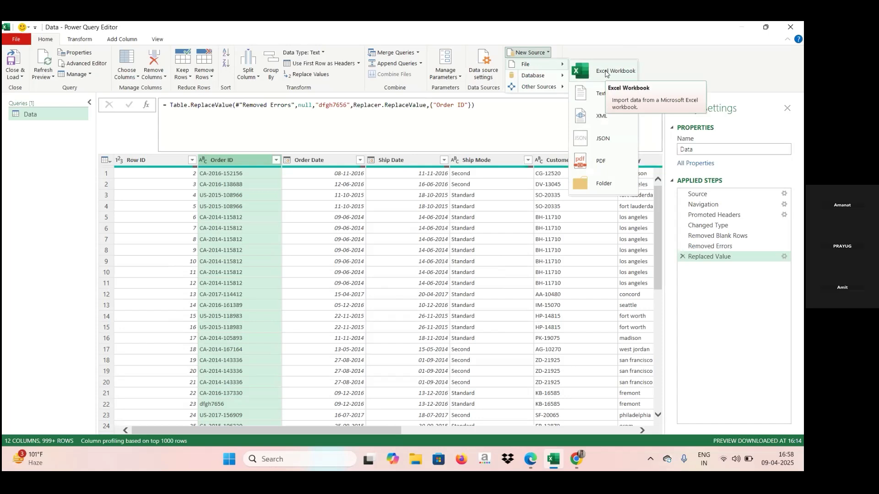
{"action": "left_click", "coordinate": [684, 67]}
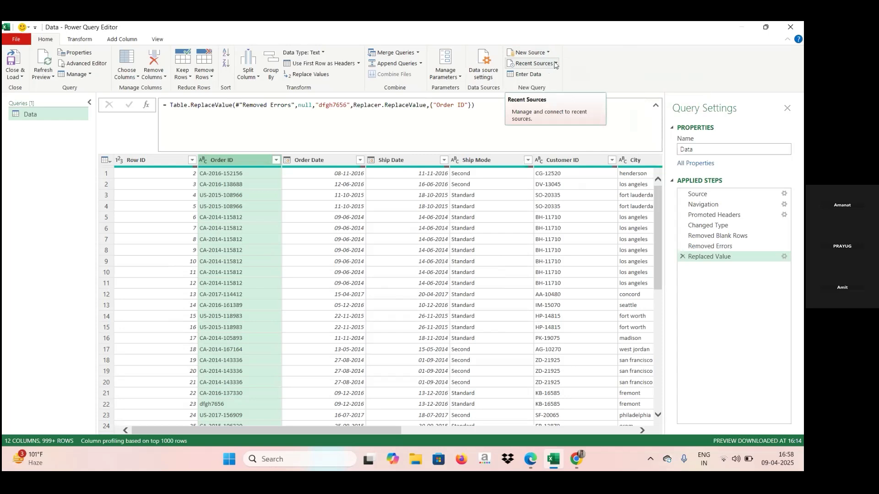
{"action": "left_click", "coordinate": [556, 65]}
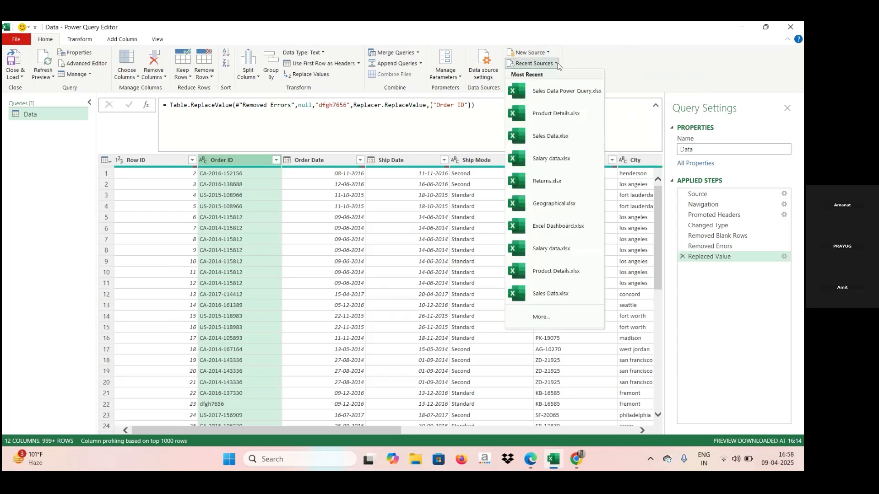
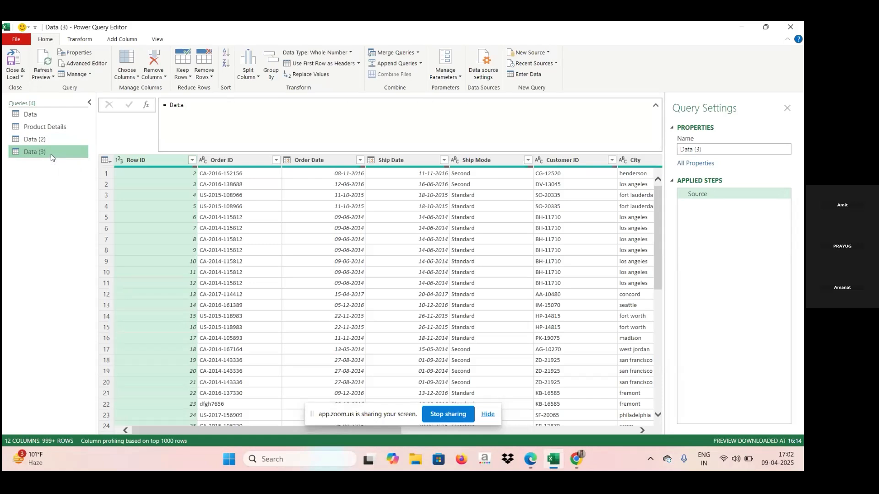
Compare the formulas and applied steps of the Data (2) and Data (3) queries.
{"action": "left_click", "coordinate": [51, 139]}
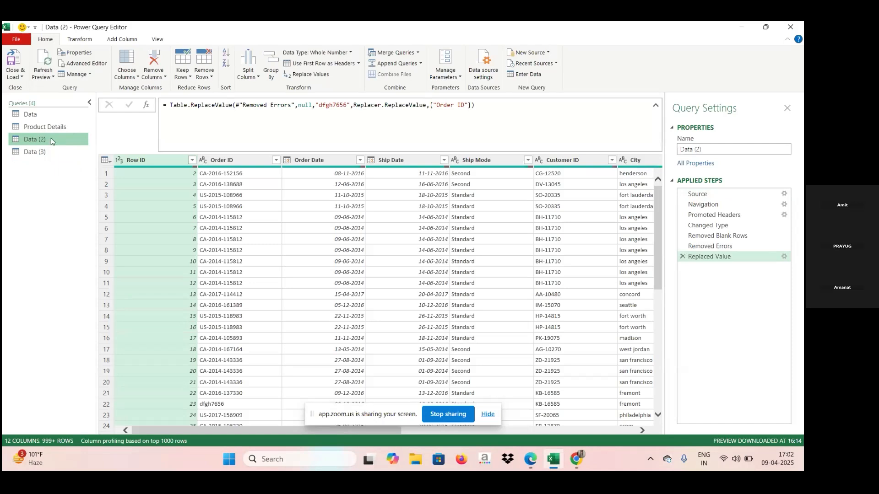
{"action": "left_click", "coordinate": [52, 152]}
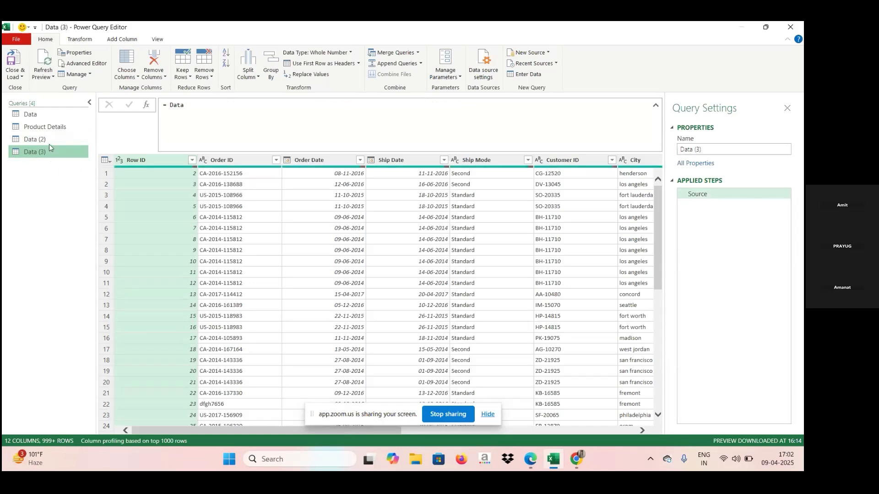
{"action": "left_click", "coordinate": [48, 139]}
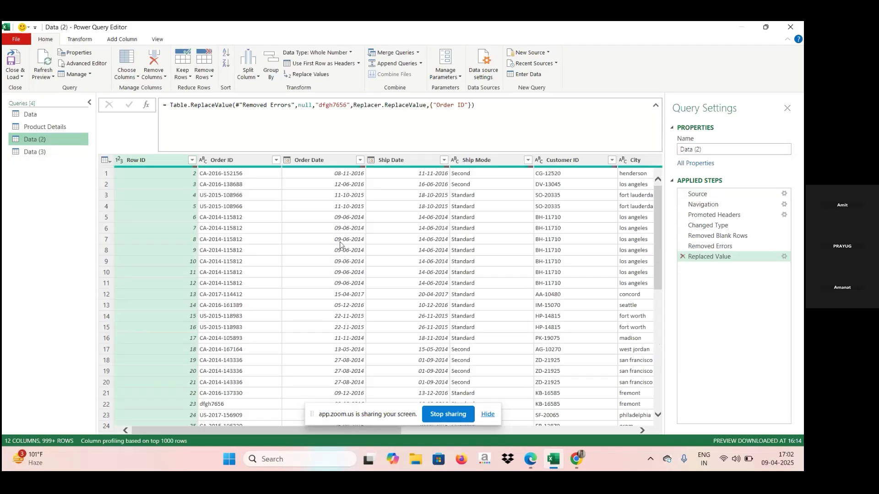
{"action": "left_click", "coordinate": [31, 152]}
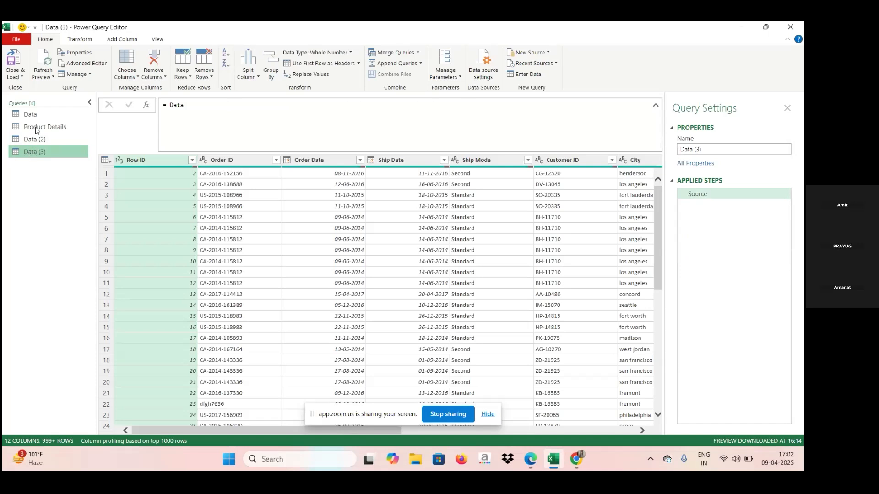
Sort the Data query by Row ID in descending order and compare it with the Data (2) query.
{"action": "left_click", "coordinate": [45, 115]}
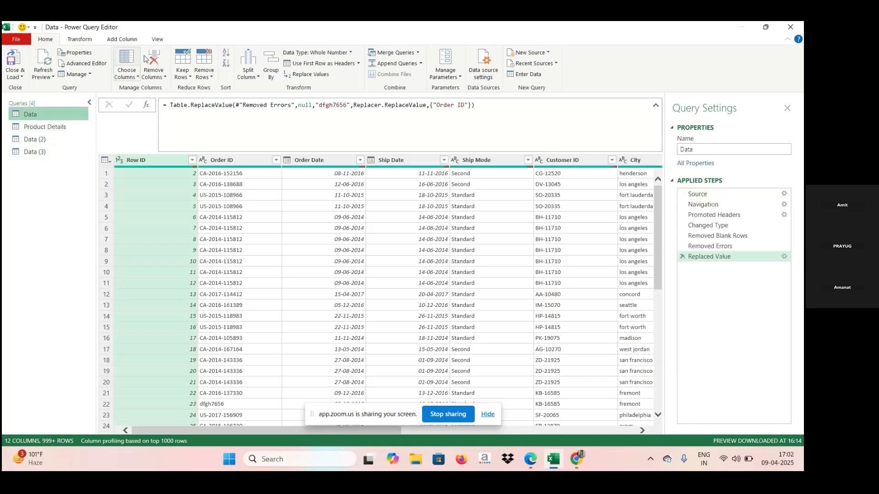
{"action": "left_click", "coordinate": [225, 64]}
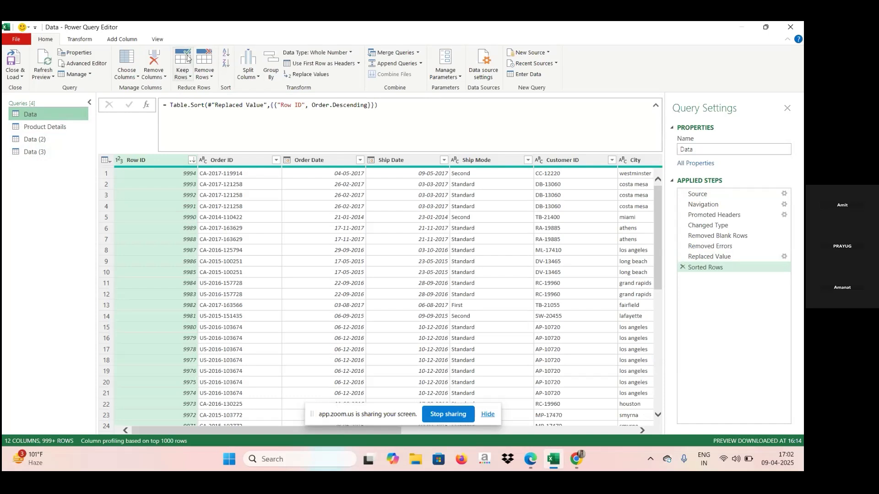
{"action": "left_click", "coordinate": [43, 139]}
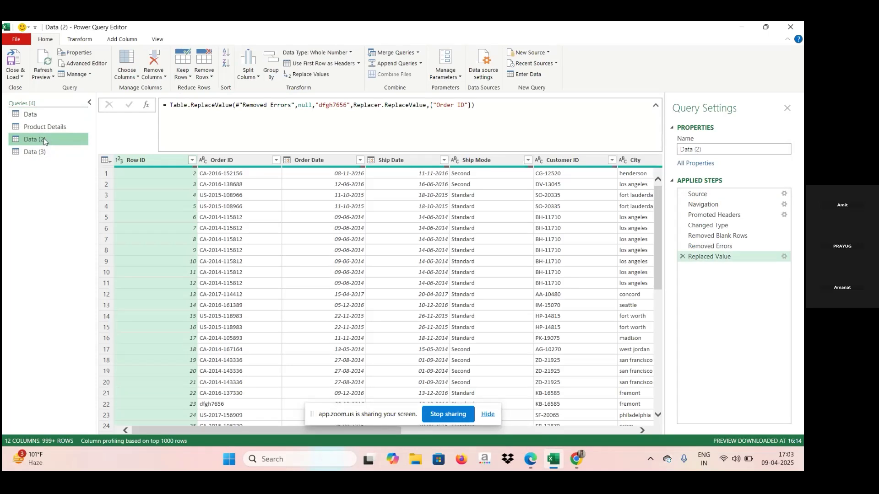
{"action": "left_click", "coordinate": [42, 118]}
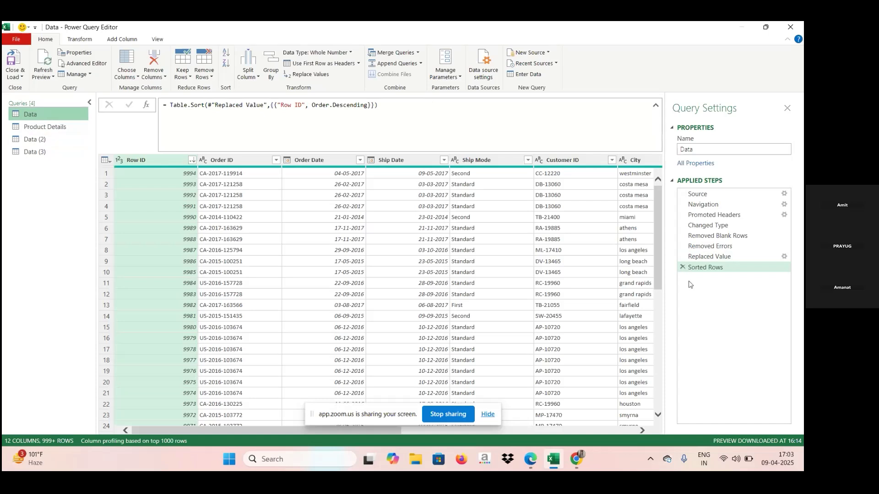
{"action": "left_click", "coordinate": [48, 142]}
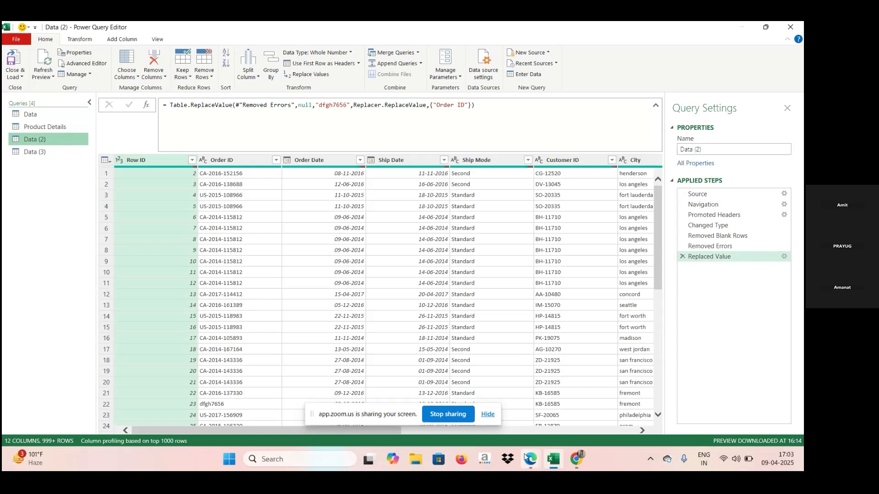
Switch to the Zoom meeting in Edge, open the meeting chat, and return to the Power Query Editor.
{"action": "mouse_move", "coordinate": [526, 457]}
{"action": "left_click", "coordinate": [471, 409]}
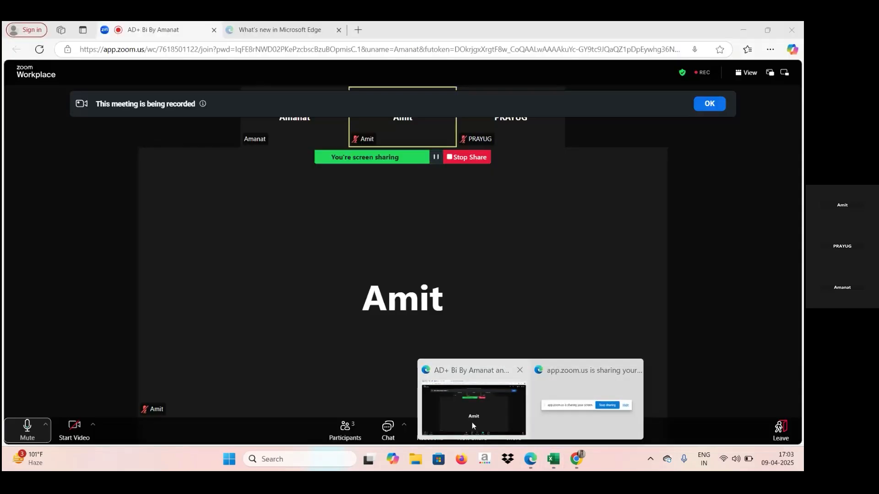
{"action": "left_click", "coordinate": [386, 433]}
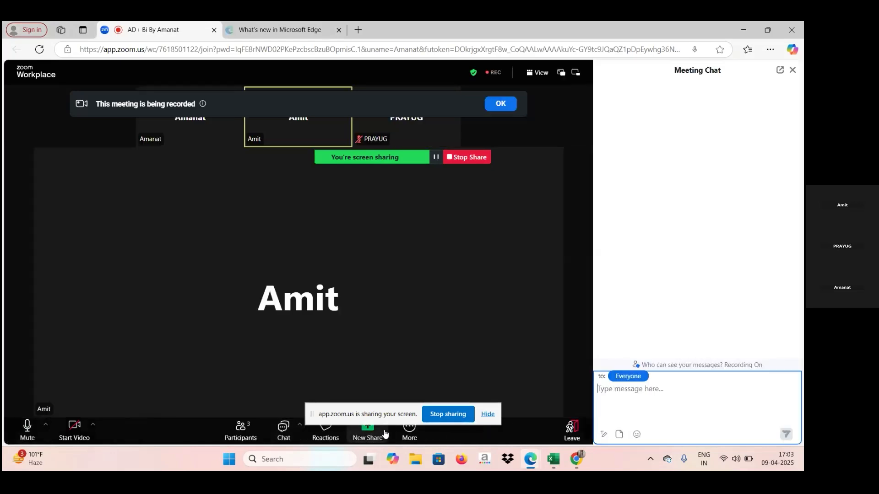
{"action": "left_click", "coordinate": [558, 465]}
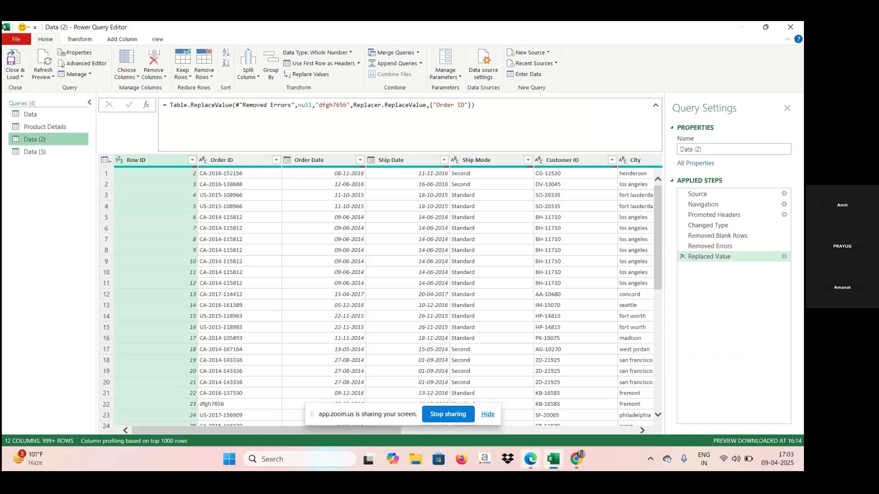
Switch to the Zoom meeting in Edge and display the participants list together with the meeting chat.
{"action": "left_click", "coordinate": [529, 461]}
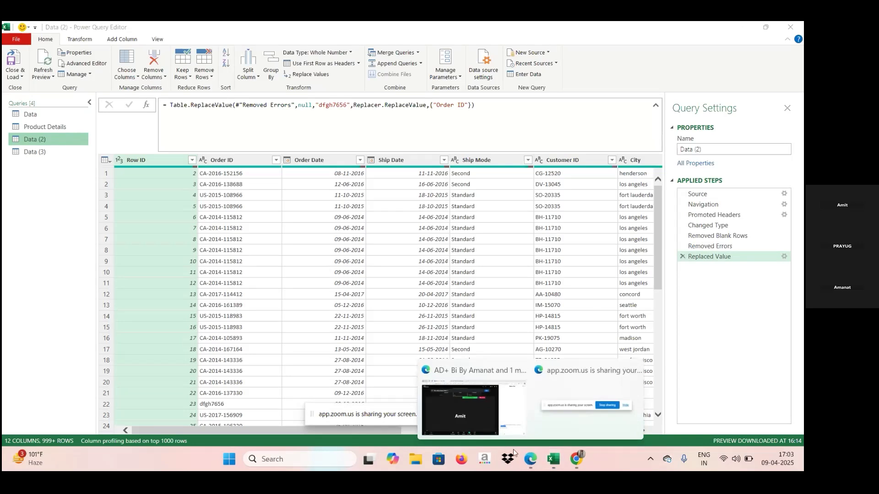
{"action": "mouse_move", "coordinate": [461, 426]}
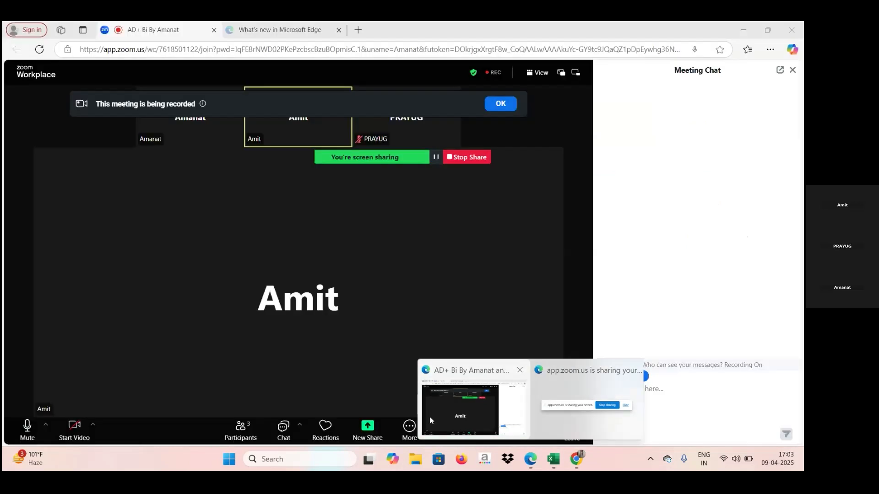
{"action": "left_click", "coordinate": [429, 416]}
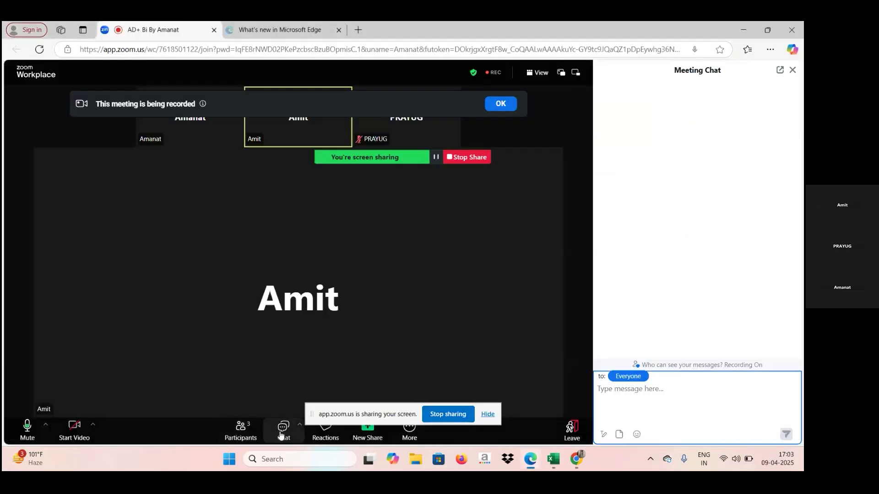
{"action": "left_click", "coordinate": [280, 433]}
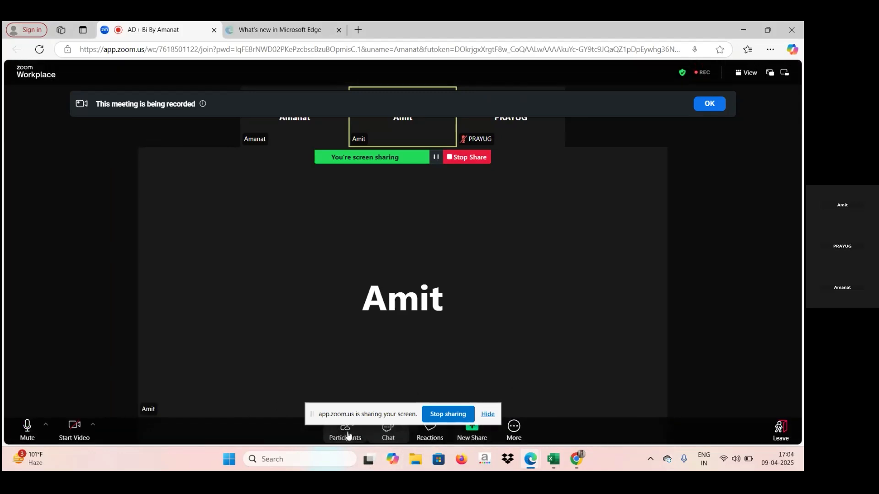
{"action": "left_click", "coordinate": [347, 432]}
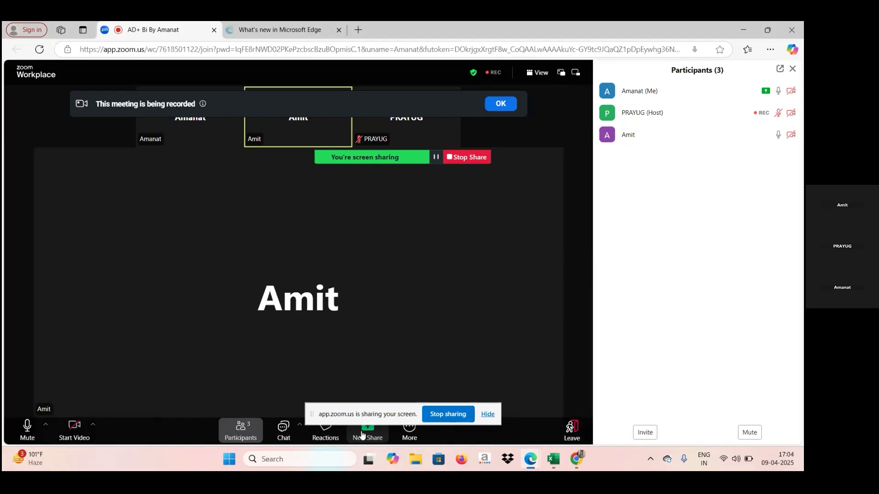
{"action": "left_click", "coordinate": [294, 437]}
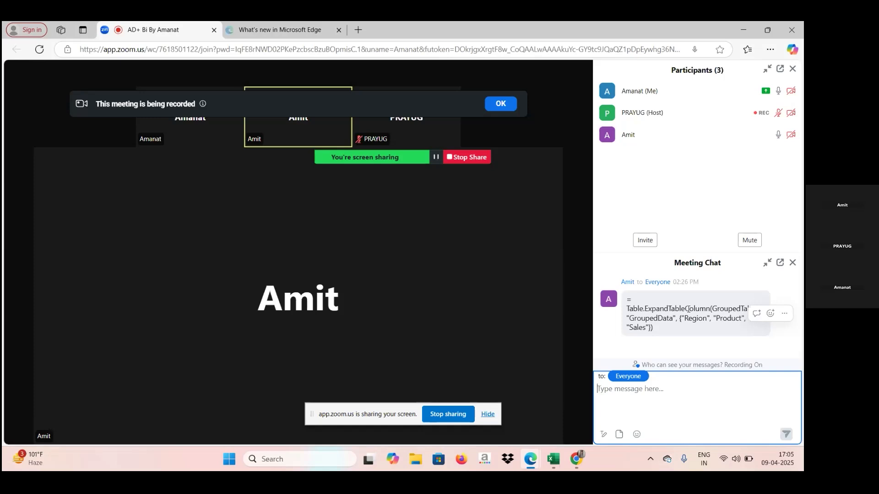
Close the meeting chat and the participants list, and switch back to the Power Query Editor.
{"action": "left_click", "coordinate": [793, 264]}
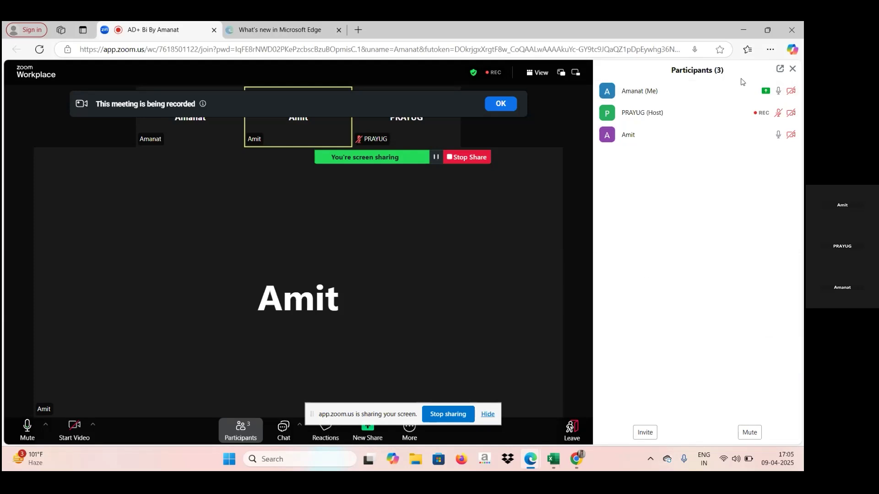
{"action": "left_click", "coordinate": [793, 70]}
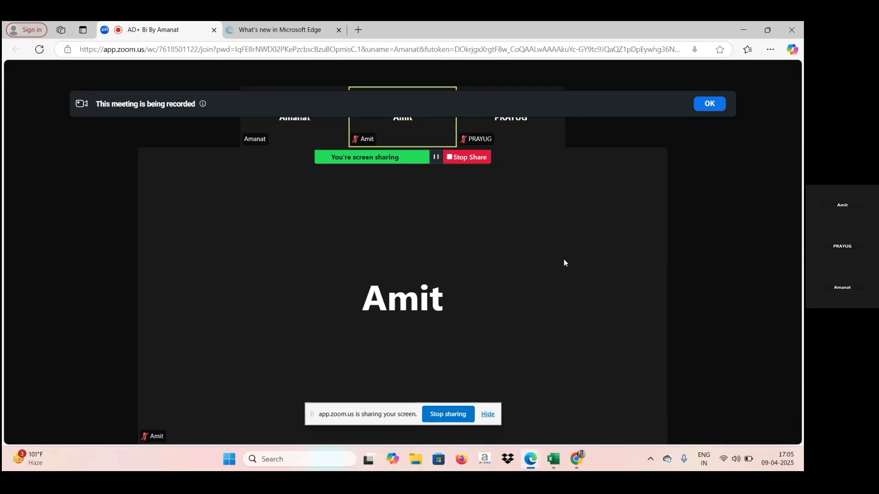
{"action": "mouse_move", "coordinate": [551, 464]}
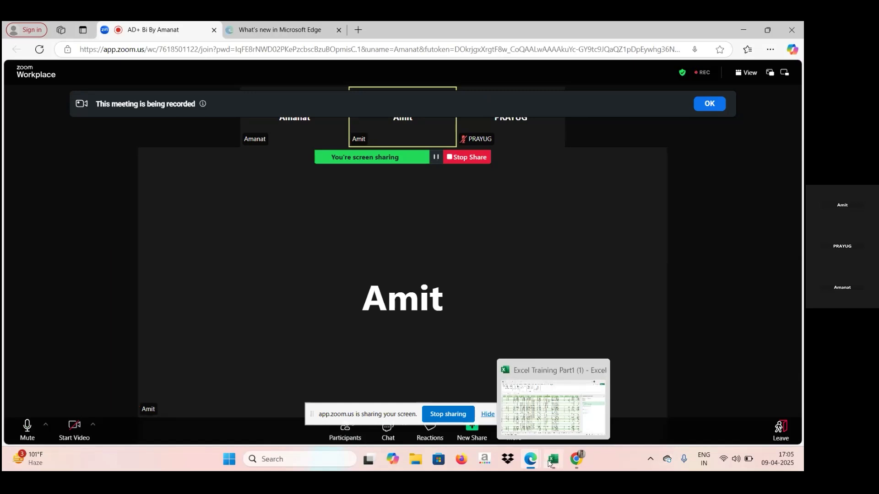
{"action": "left_click", "coordinate": [551, 463]}
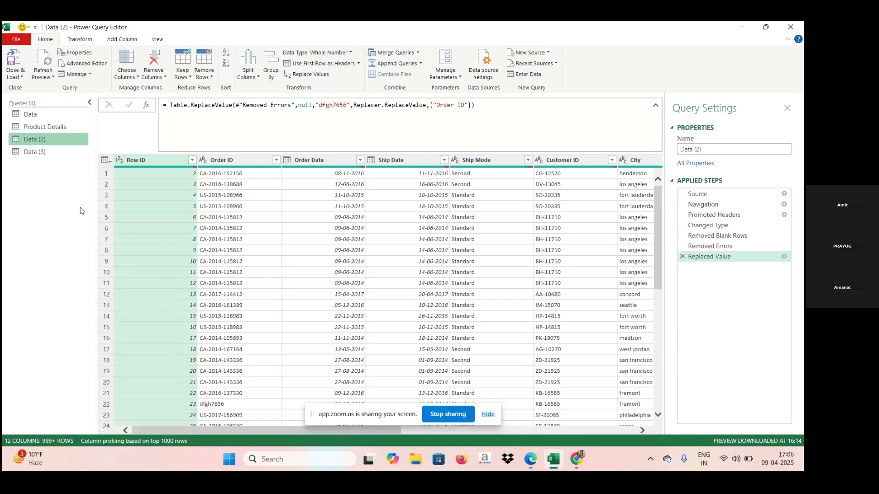
Compare the sorted Data query with Data (2) and Data (3), checking the rows, formulas, and applied steps of each.
{"action": "left_click", "coordinate": [47, 116]}
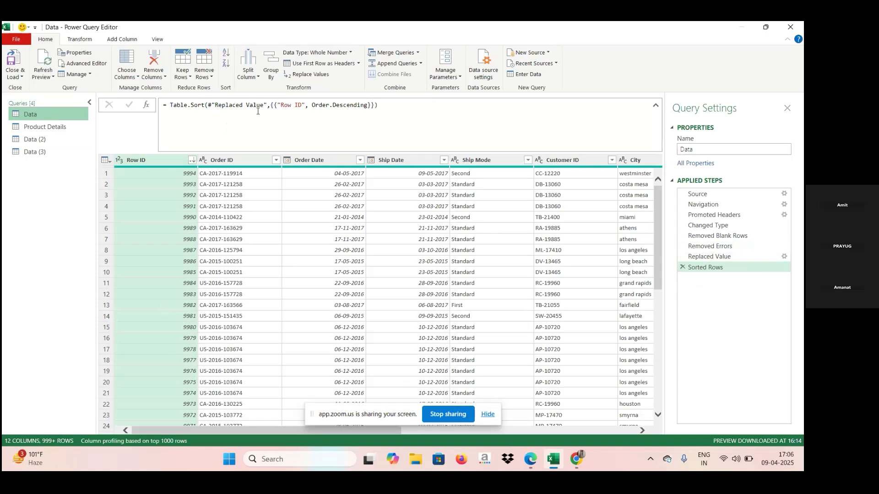
{"action": "left_click", "coordinate": [35, 153]}
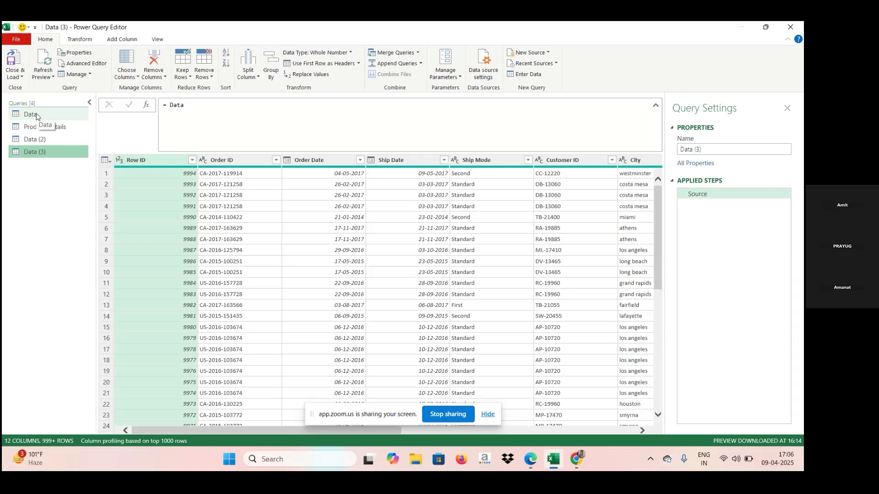
{"action": "left_click", "coordinate": [40, 140]}
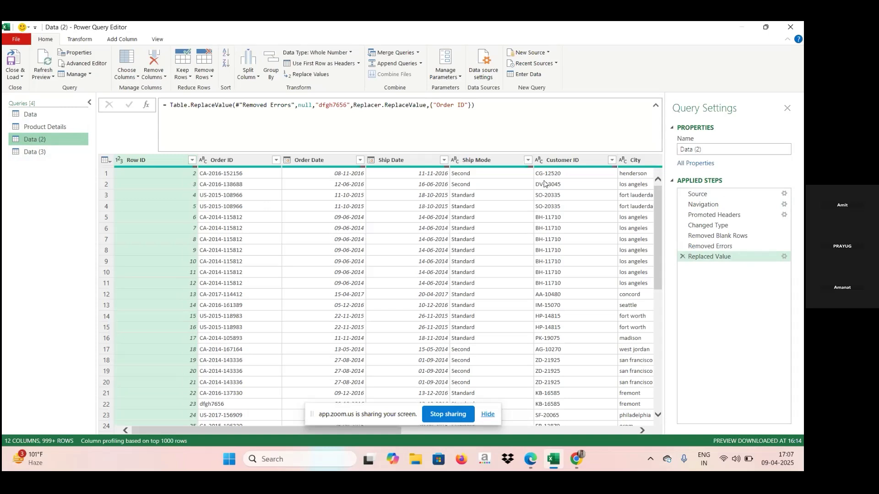
{"action": "left_click", "coordinate": [58, 156]}
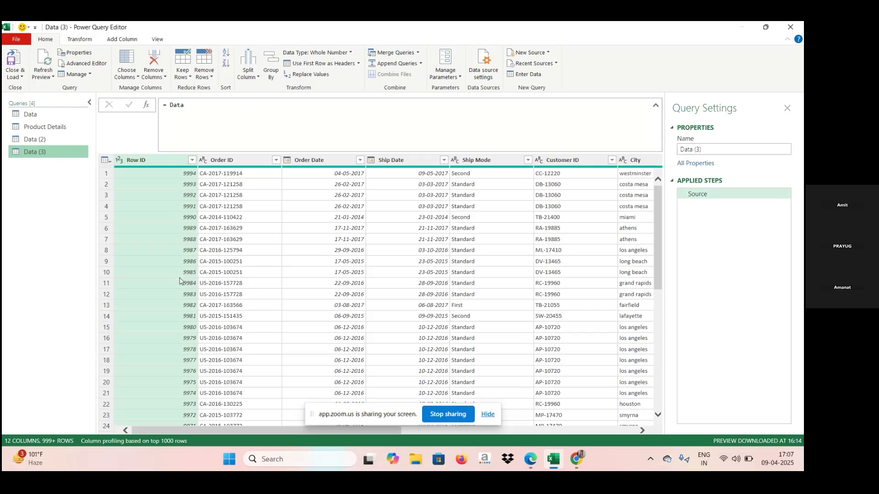
{"action": "left_click", "coordinate": [72, 142]}
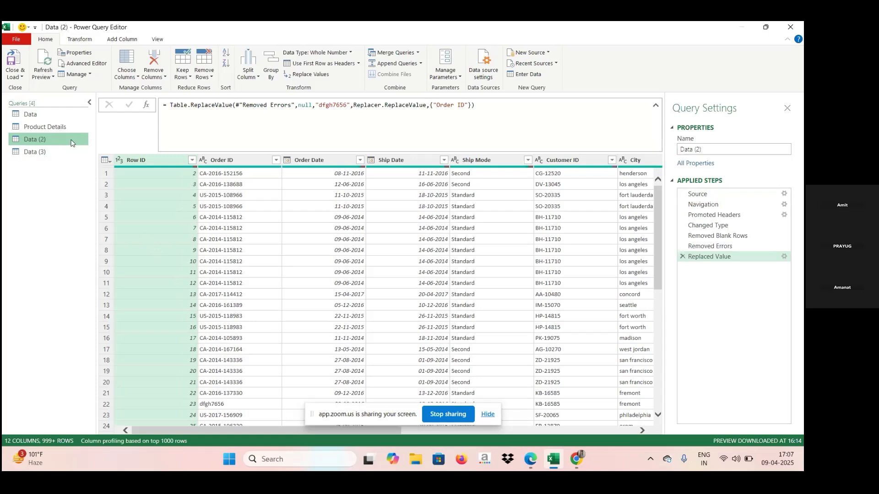
{"action": "left_click", "coordinate": [53, 151]}
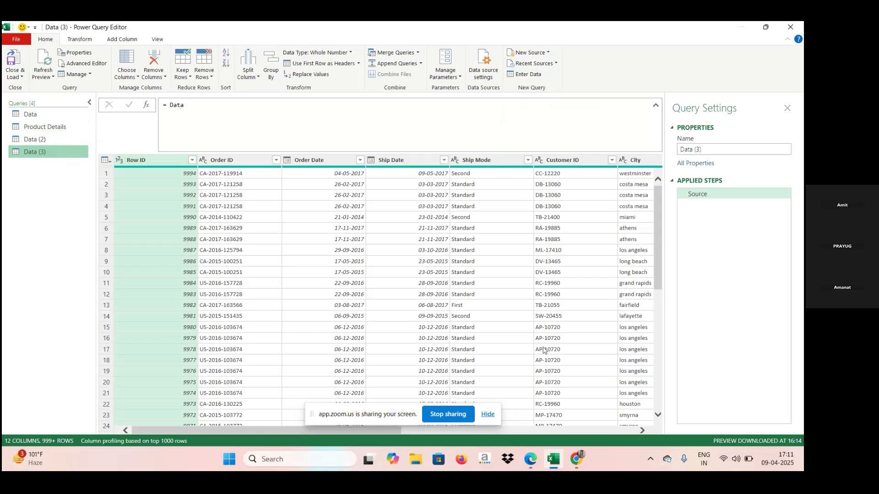
Switch to the Zoom meeting in Edge.
{"action": "mouse_move", "coordinate": [531, 459]}
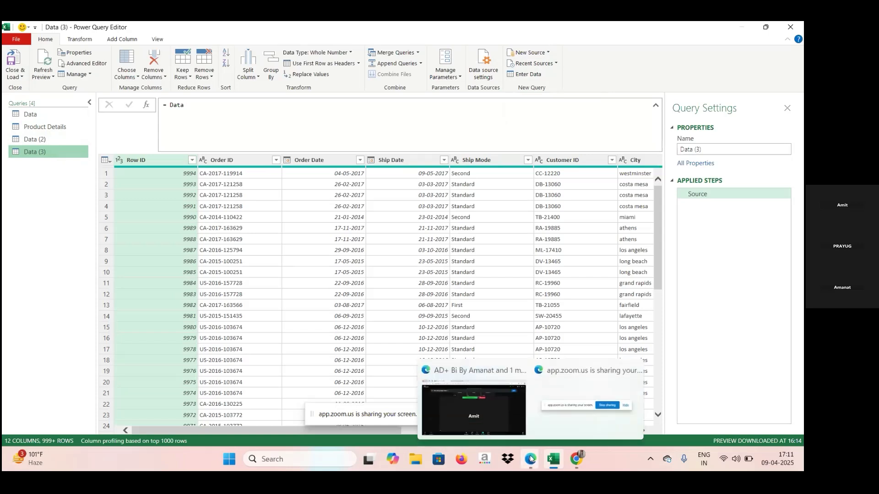